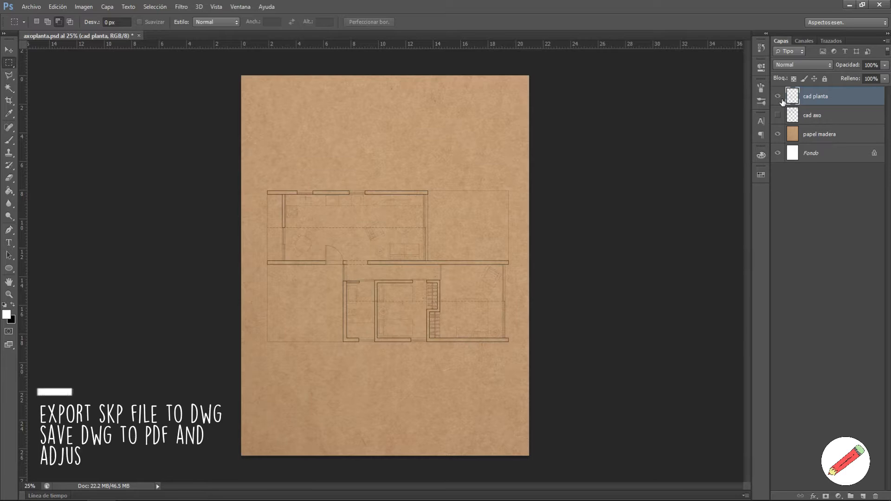
Step: Free-transform the cad planta floor plan lower on the sheet and turn on the cad axo layer
click(8, 52)
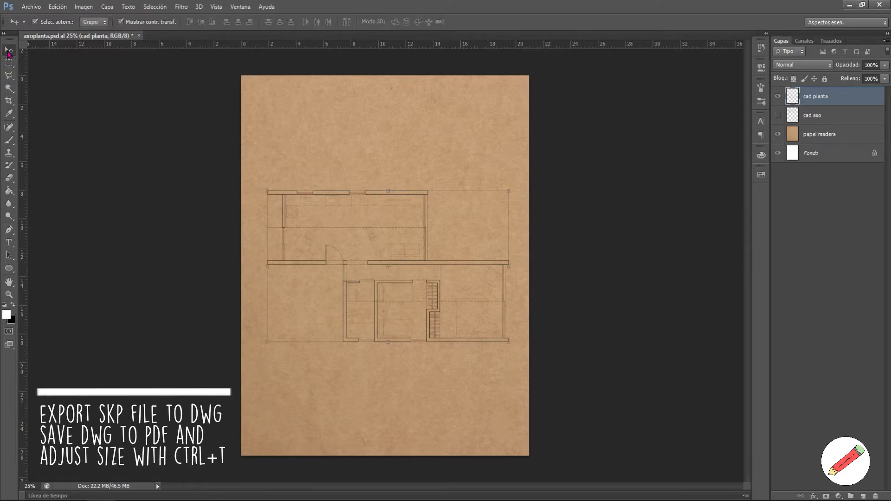
key(ctrl+t)
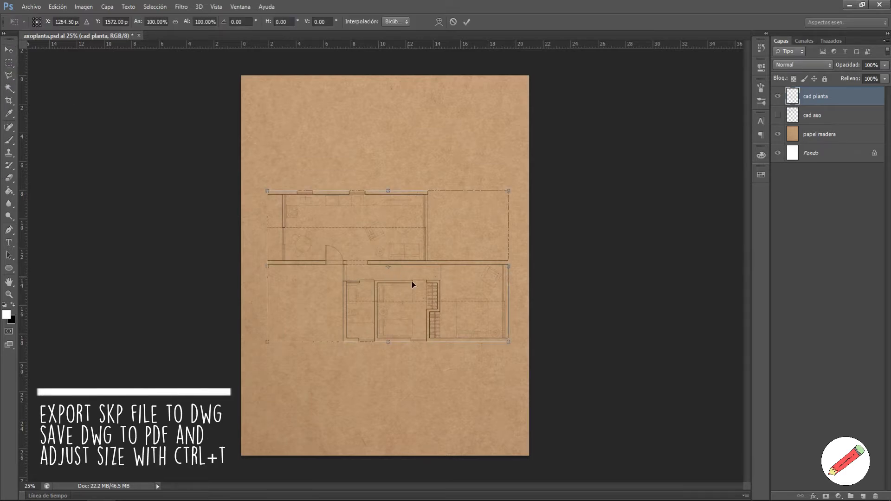
scroll(411, 281, up, 5)
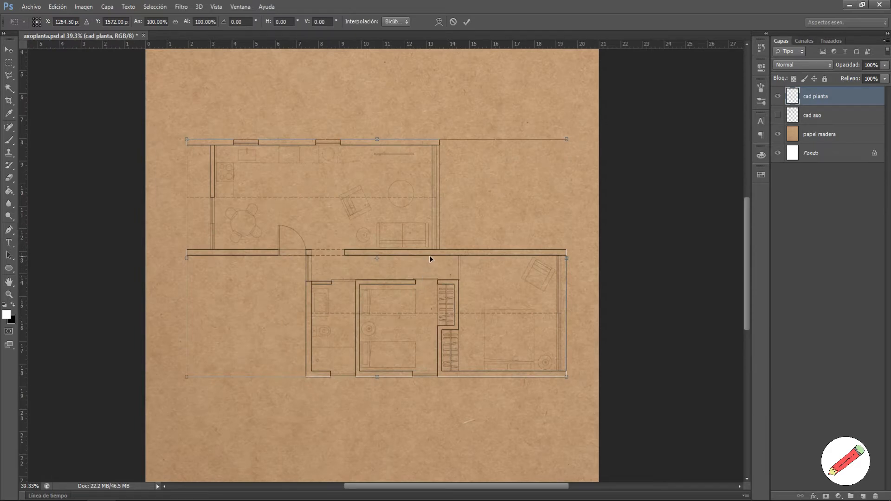
drag(430, 257, 438, 348)
scroll(427, 308, down, 3)
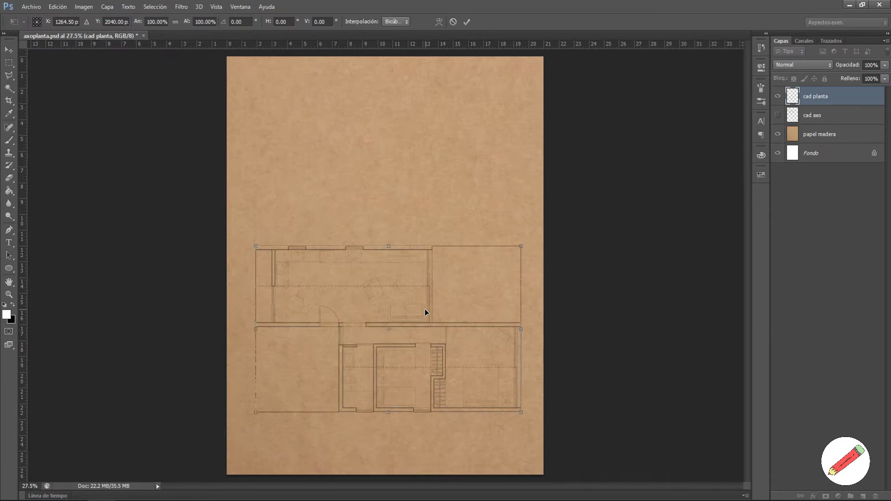
key(Return)
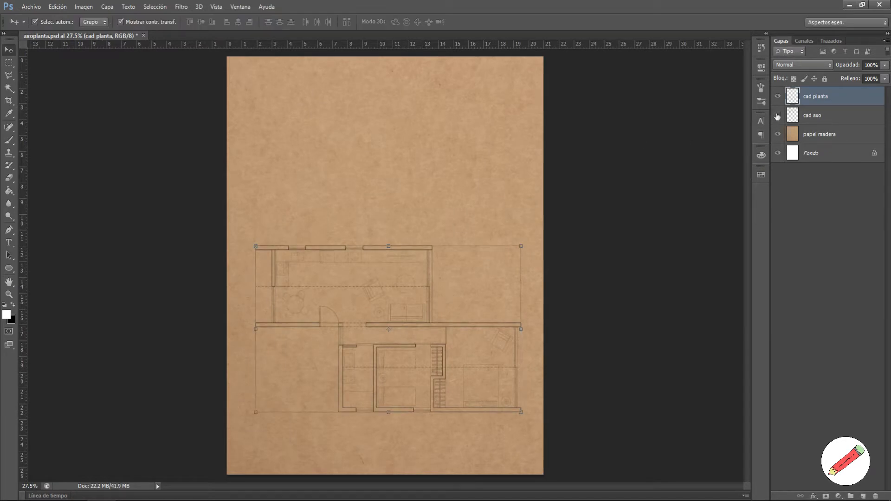
click(778, 115)
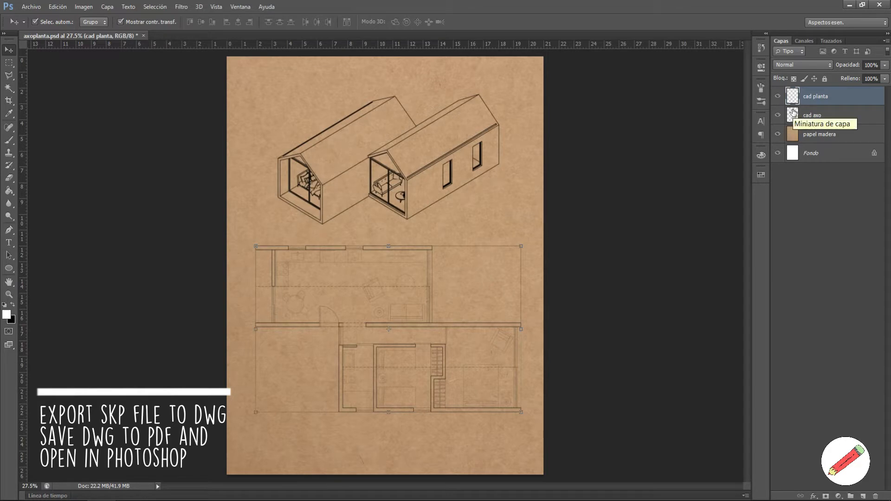
Step: Invert the cad axo and cad planta layers with Ctrl+I so their lines turn white
click(822, 124)
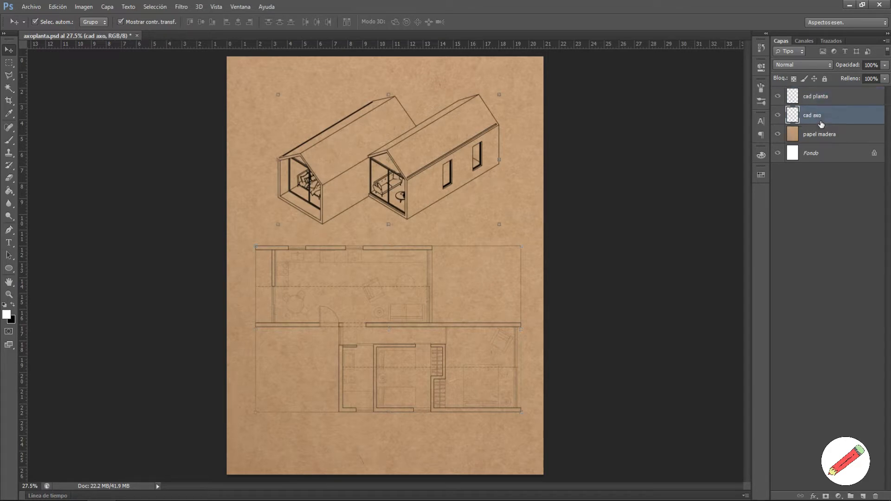
key(ctrl+i)
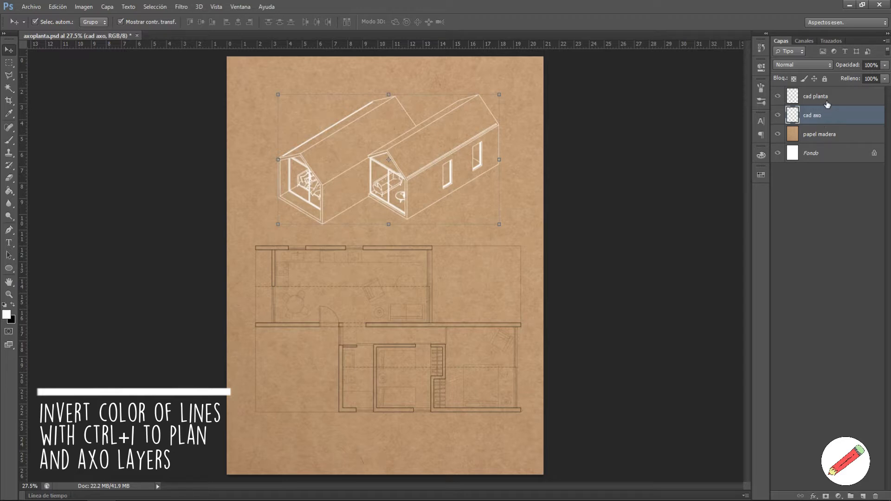
click(828, 103)
key(ctrl+i)
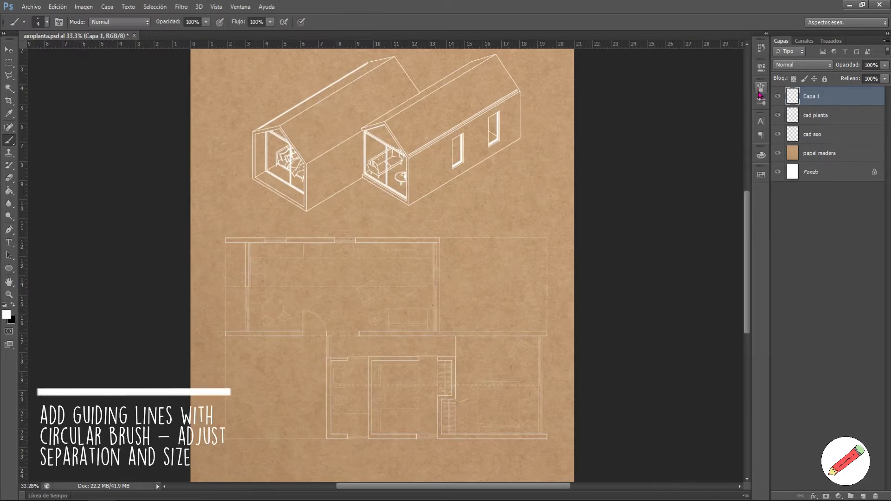
Step: Set the brush tip to 9 px with 187% spacing for dotted strokes
key(F5)
drag(645, 269, 712, 267)
drag(625, 182, 629, 182)
scroll(243, 181, up, 5)
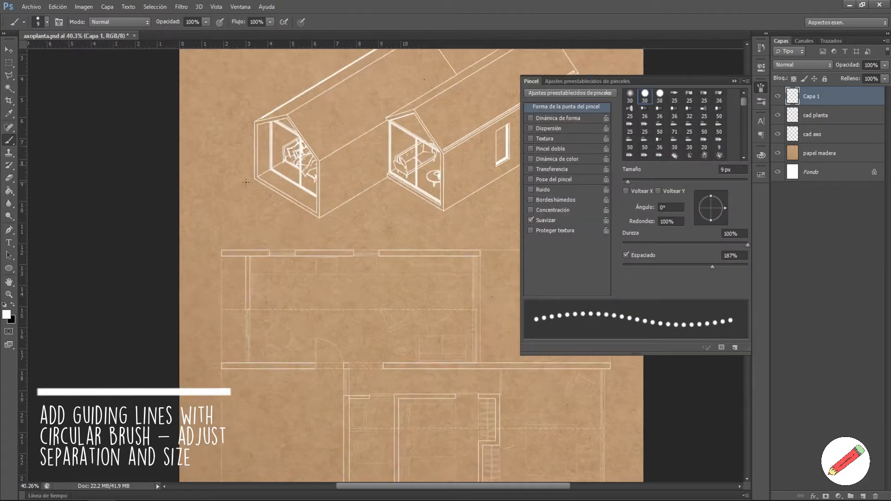
Step: Paint two white dotted vertical guides down from the first house's corners
drag(257, 184, 302, 405)
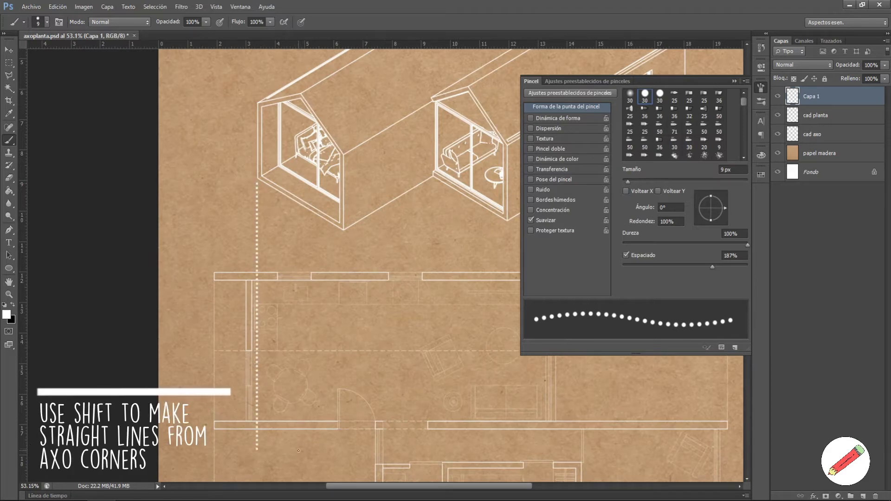
scroll(288, 278, down, 3)
scroll(281, 206, up, 4)
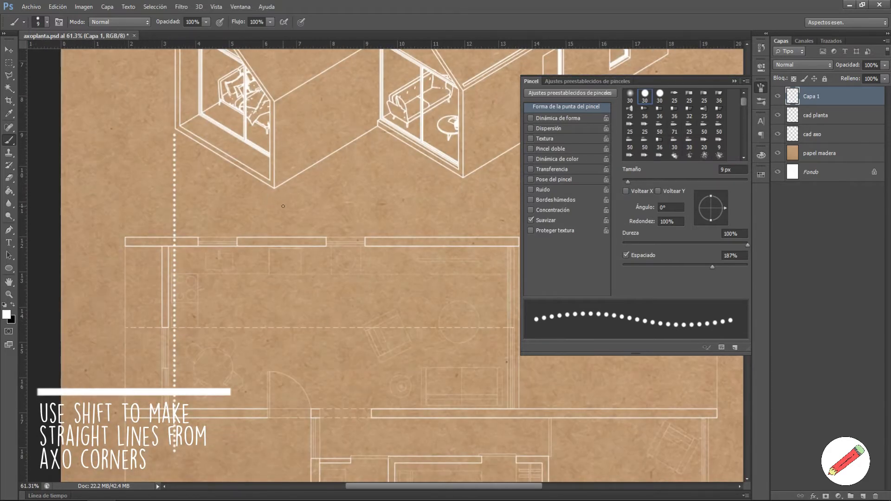
drag(291, 274, 294, 443)
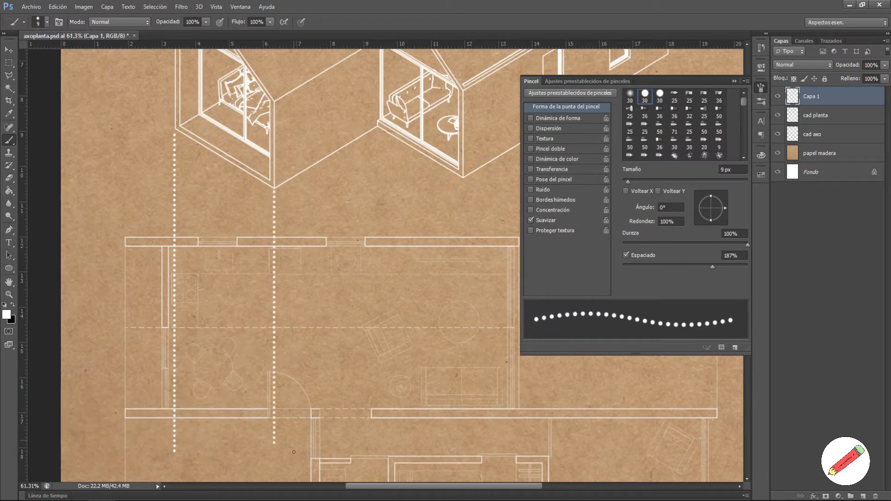
scroll(294, 475, down, 3)
Step: Paint dotted vertical guides down from the second house's corners, undoing one stray diagonal line
key(F5)
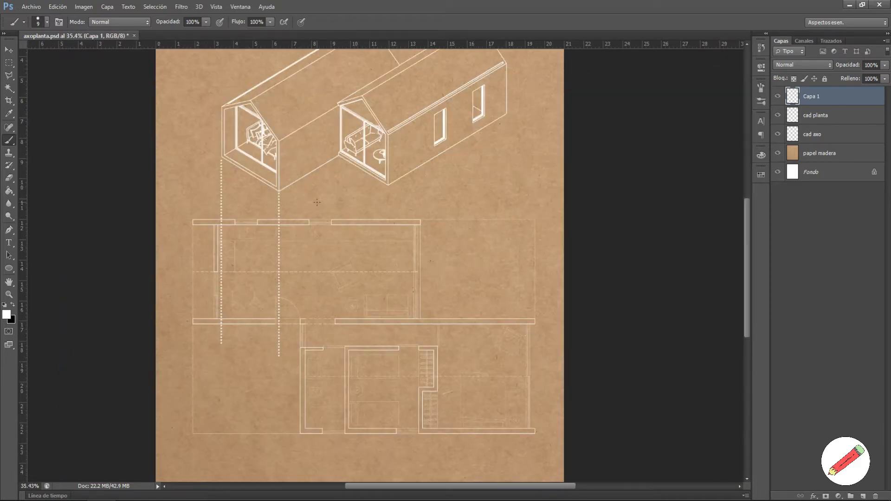
scroll(395, 188, up, 1)
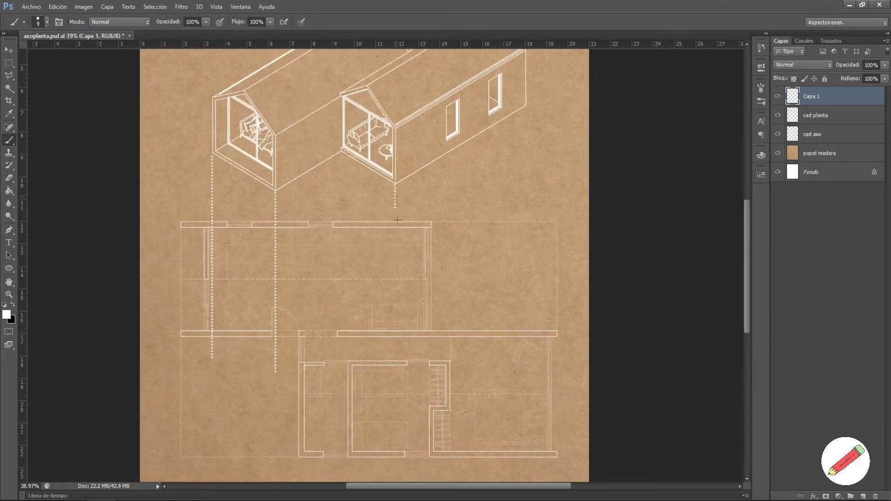
drag(527, 108, 520, 317)
shift+click(340, 152)
key(ctrl+z)
drag(341, 154, 341, 331)
scroll(399, 175, down, 2)
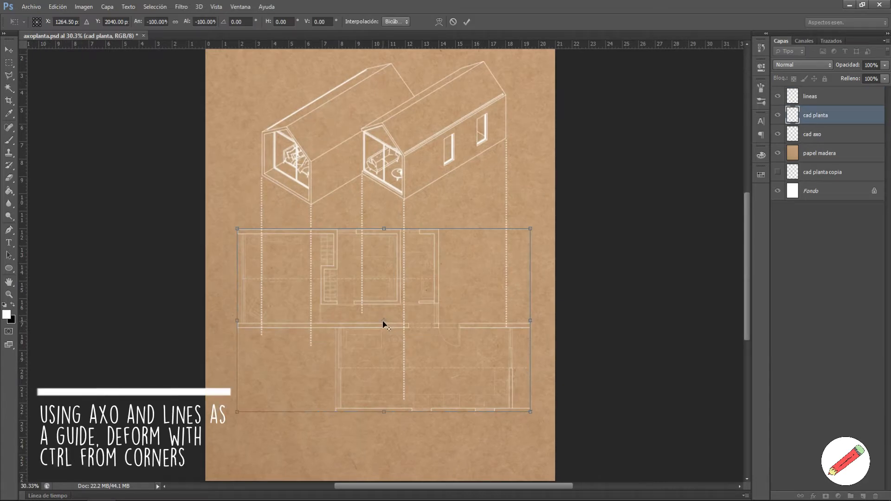
Step: Move the floor plan under the houses and drag its corners into a rough axonometric skew
drag(467, 325, 471, 150)
scroll(460, 168, up, 3)
drag(496, 314, 470, 301)
drag(160, 315, 190, 442)
drag(161, 104, 314, 457)
drag(499, 104, 369, 250)
scroll(400, 305, down, 1)
Step: Refine the plan's corners and sides so they land on the dotted guides
scroll(410, 366, up, 2)
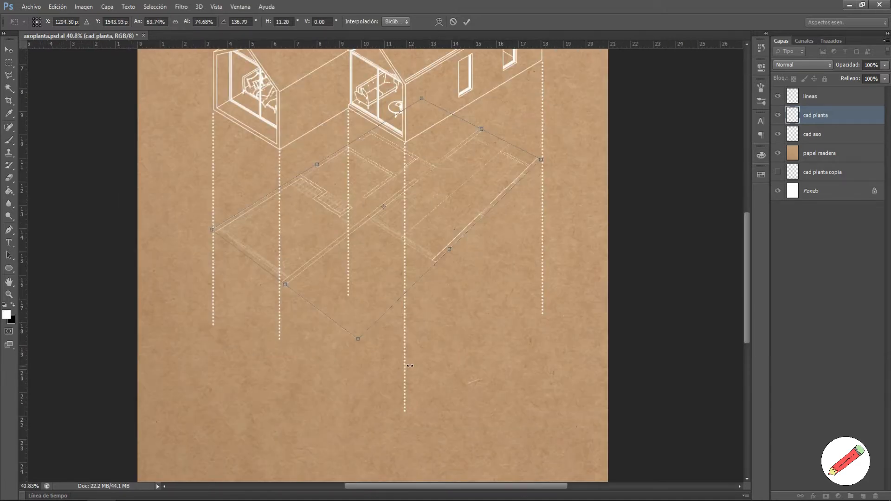
drag(421, 99, 417, 100)
drag(355, 344, 335, 330)
drag(479, 129, 488, 159)
drag(213, 231, 215, 240)
drag(337, 331, 341, 326)
drag(551, 192, 544, 199)
drag(429, 132, 406, 121)
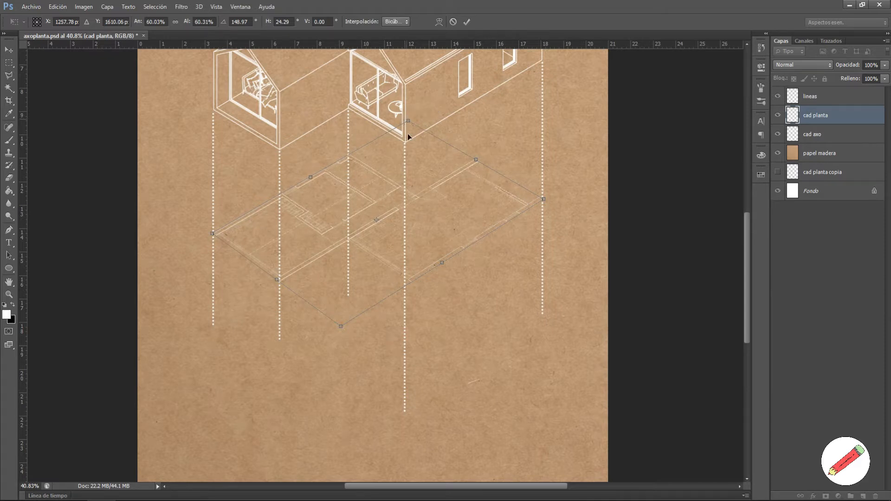
scroll(408, 137, down, 5)
scroll(411, 142, up, 5)
Step: Lift the skewed plan onto the houses to match their corners, then lower it beneath them
drag(459, 322, 483, 174)
scroll(226, 264, up, 1)
scroll(228, 264, up, 2)
drag(189, 229, 191, 246)
drag(374, 361, 374, 351)
drag(658, 181, 658, 181)
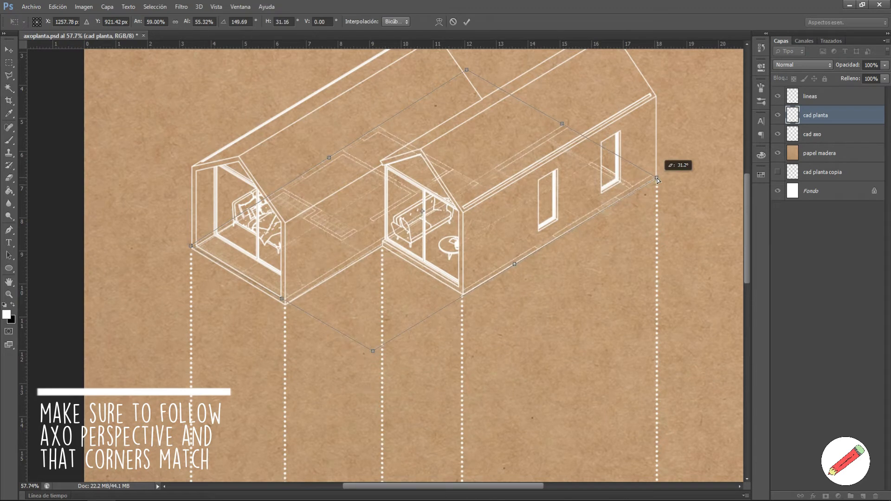
scroll(617, 201, down, 3)
scroll(506, 98, up, 3)
mouse_move(505, 107)
mouse_down()
mouse_move(511, 99)
mouse_move(507, 108)
mouse_up()
scroll(209, 283, up, 3)
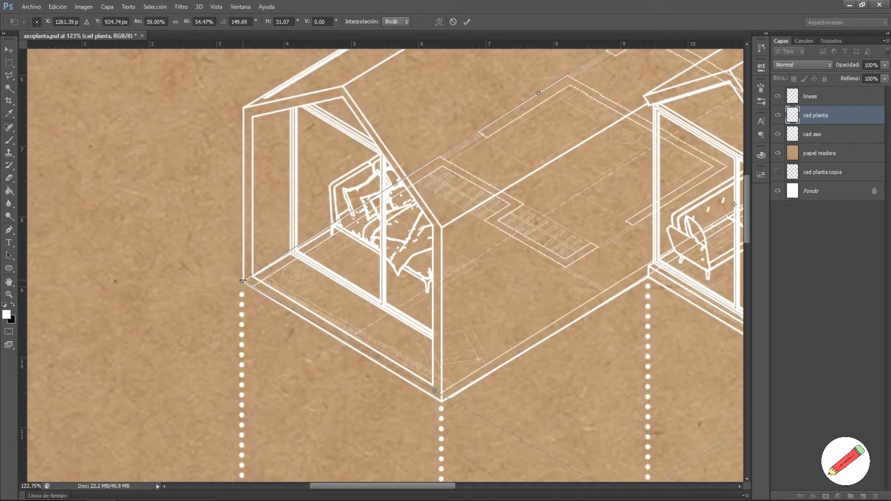
scroll(242, 280, down, 3)
drag(562, 84, 563, 86)
scroll(500, 107, down, 1)
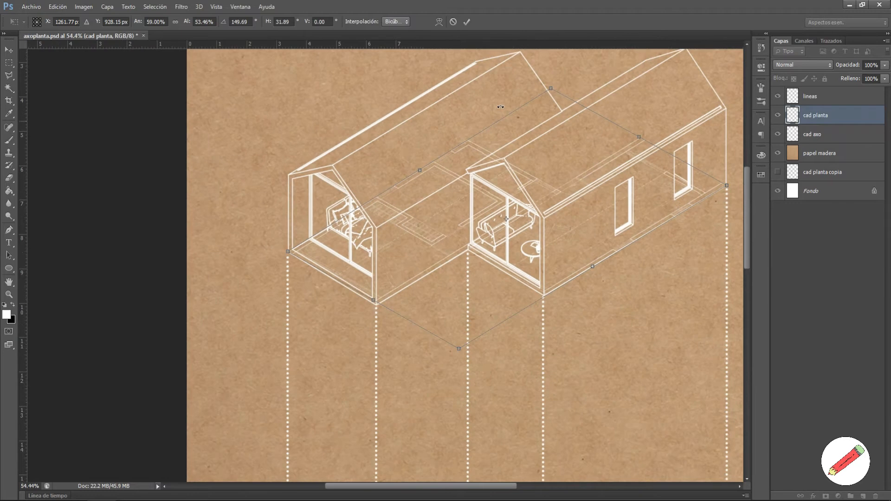
scroll(696, 186, up, 3)
scroll(696, 185, down, 4)
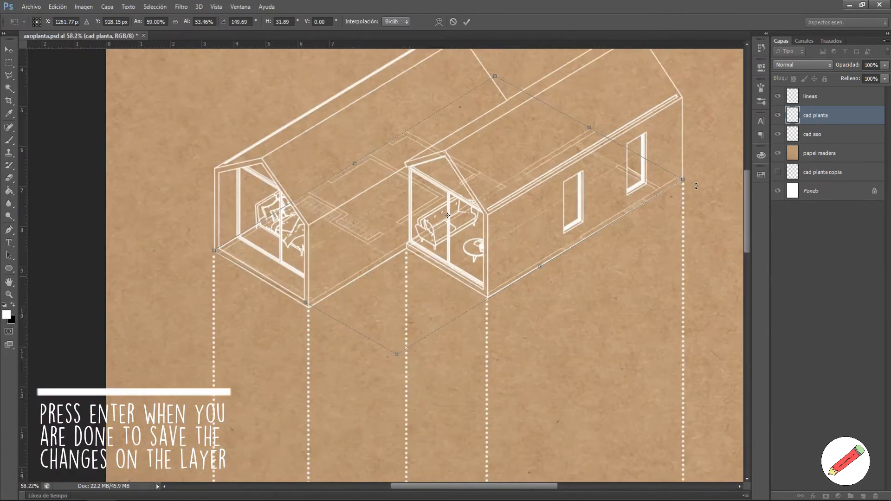
drag(586, 233, 575, 373)
key(Return)
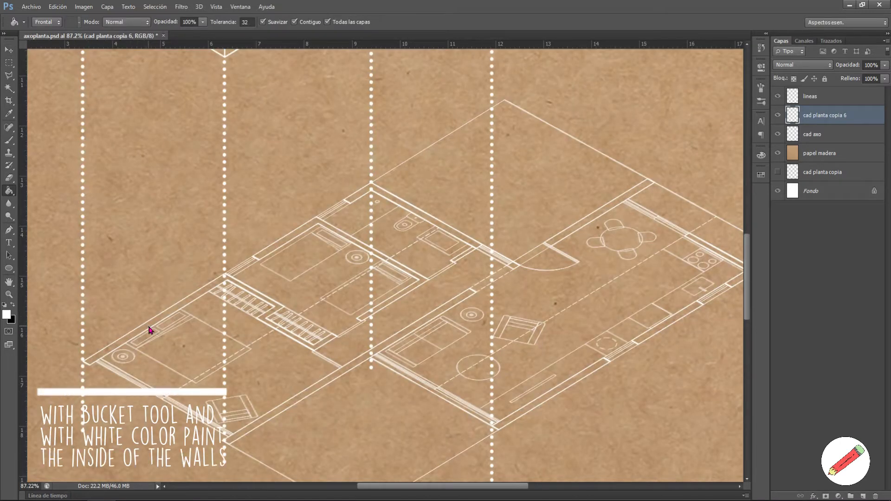
click(149, 329)
click(325, 387)
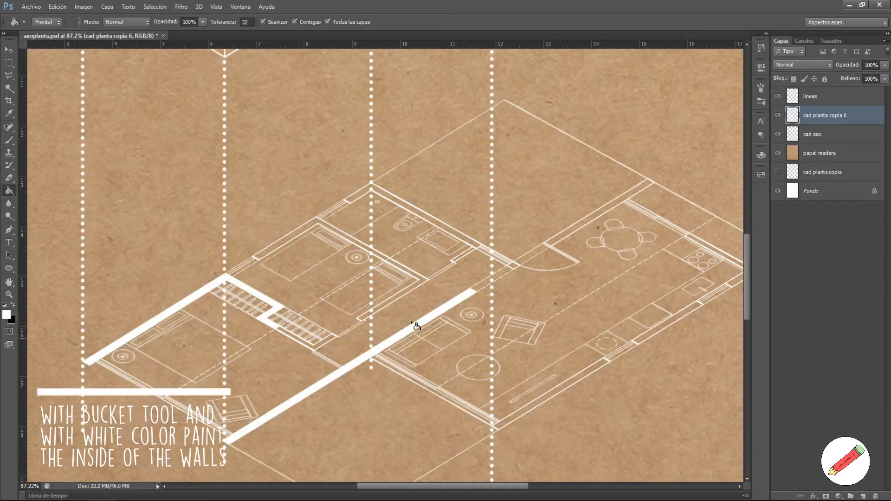
click(463, 238)
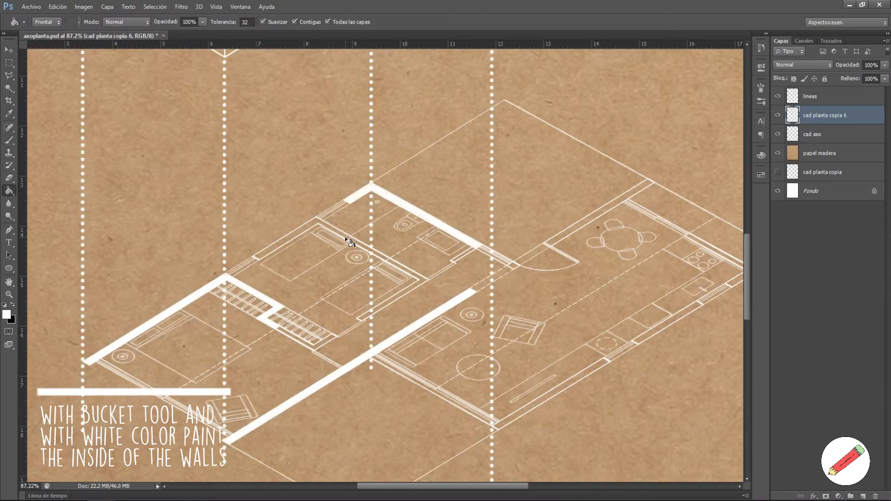
click(347, 238)
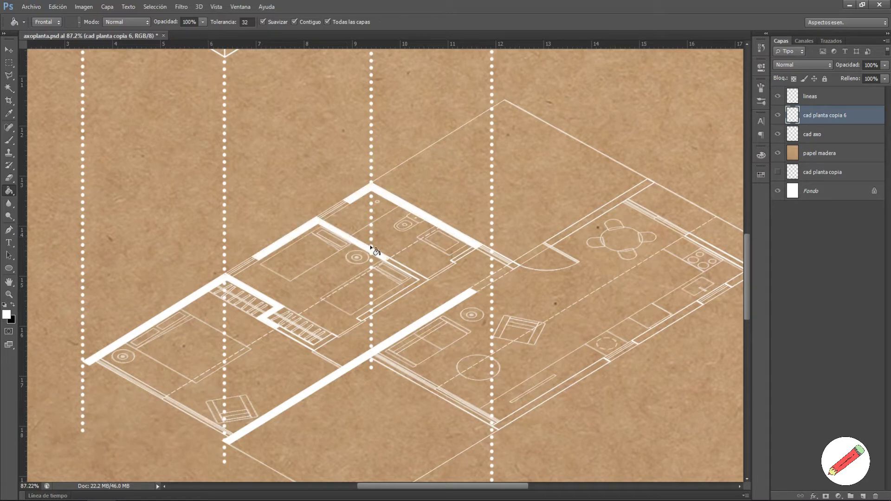
click(409, 276)
click(319, 351)
click(466, 254)
click(563, 235)
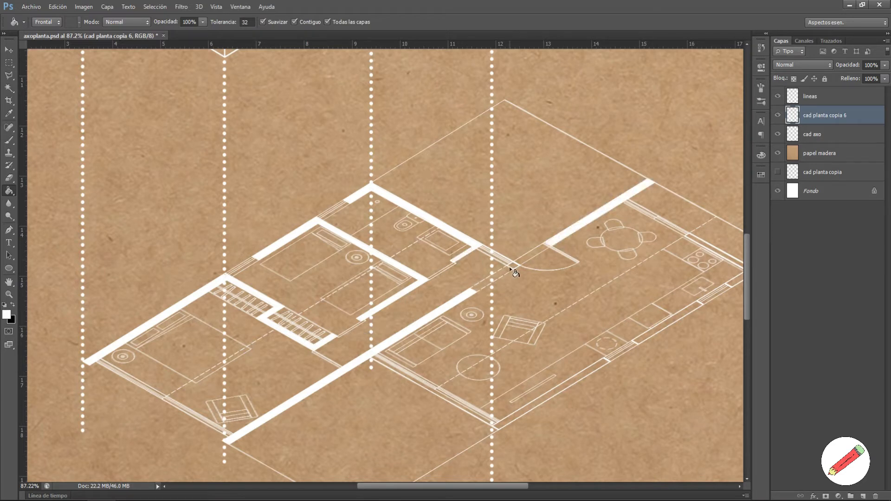
scroll(547, 280, down, 3)
scroll(605, 317, up, 3)
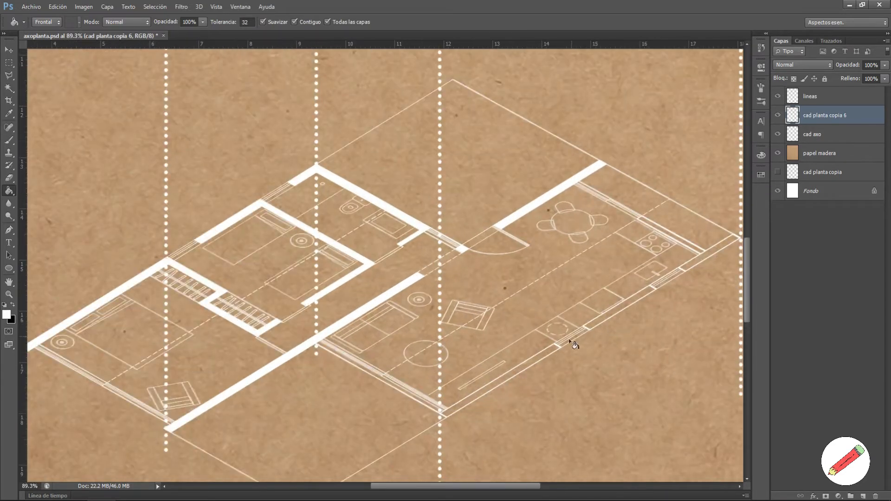
click(707, 256)
click(701, 253)
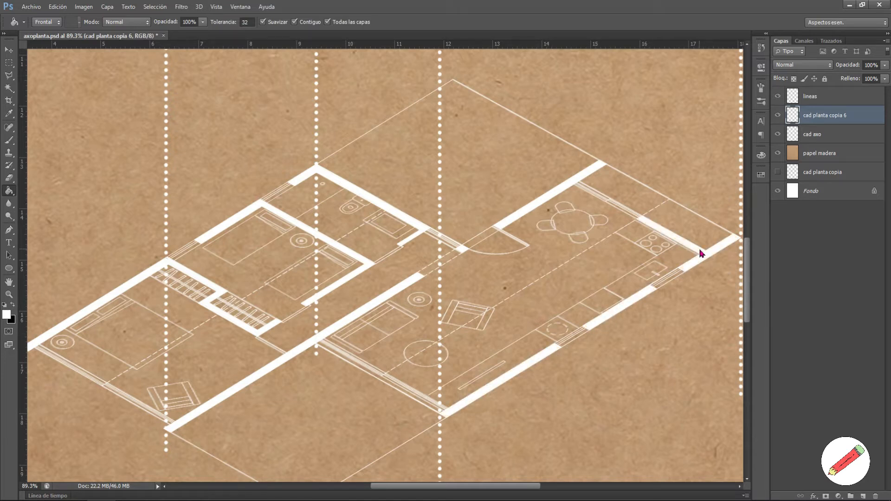
scroll(542, 246, down, 3)
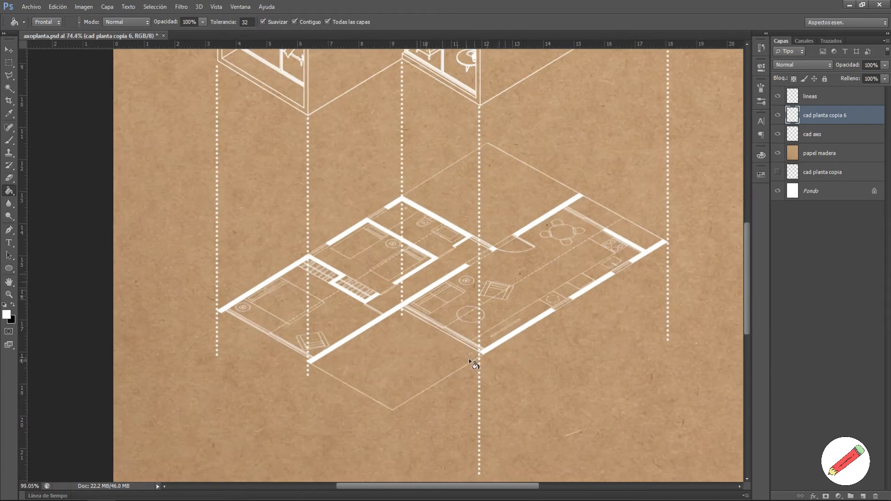
scroll(478, 355, up, 3)
scroll(478, 355, down, 6)
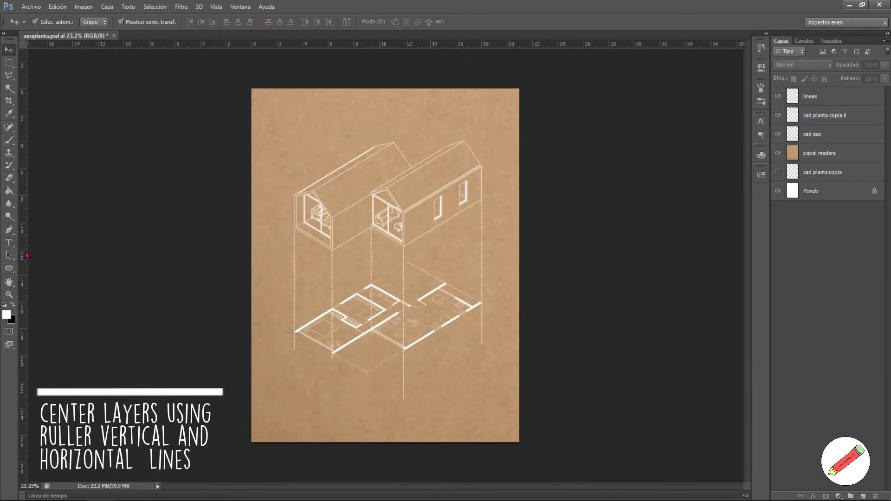
Step: Add vertical and horizontal centre guides and nudge the cad planta copia 6 floor plan down
drag(22, 232, 385, 146)
drag(349, 45, 339, 266)
click(830, 134)
click(831, 125)
key(shift+Down)
key(shift+Down)
key(shift+Down)
key(shift+Down)
key(shift+Down)
key(shift+Down)
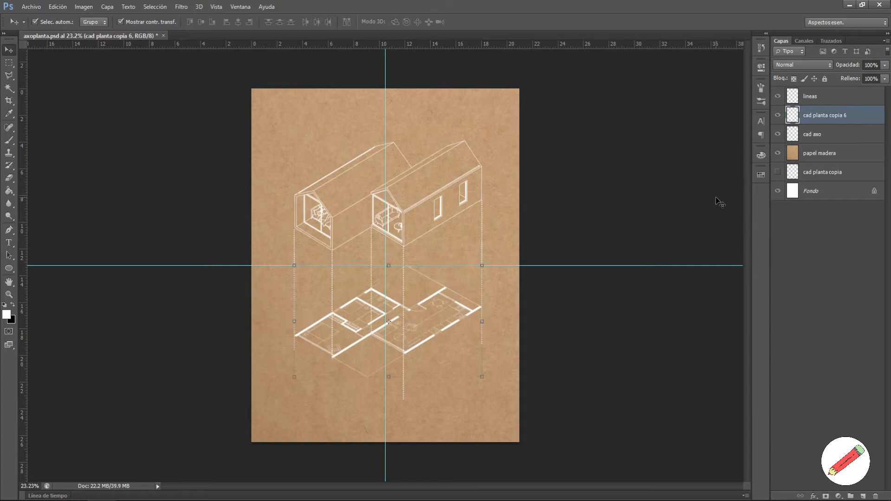
key(Down)
key(Down)
key(Down)
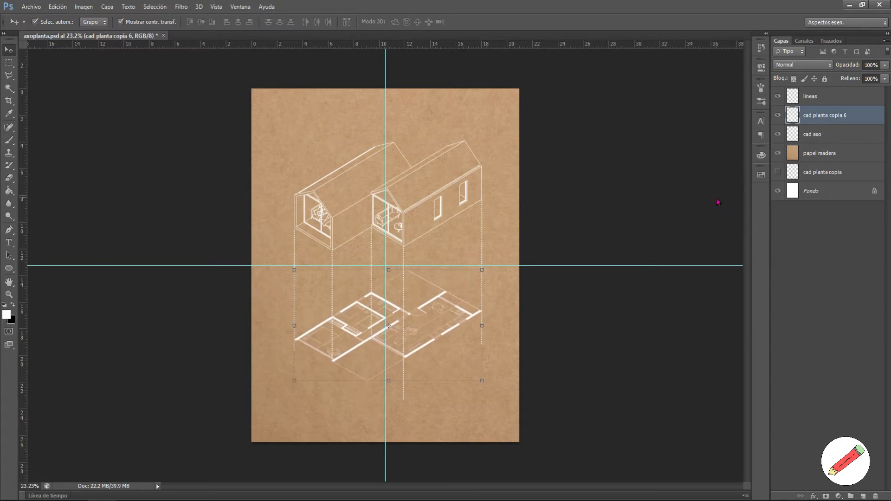
Step: Erase the surplus dotted lines hanging below the floor plan on the lineas layer
click(826, 98)
key(e)
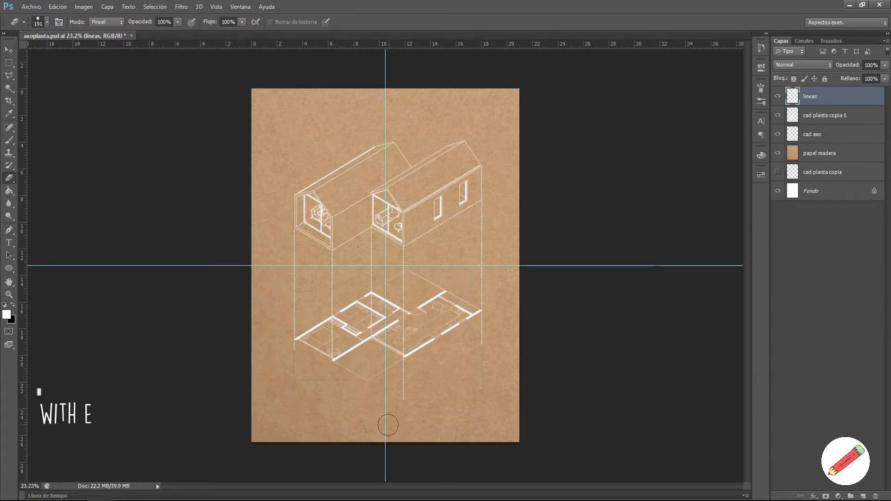
scroll(387, 394, up, 3)
drag(419, 343, 421, 410)
drag(590, 285, 575, 249)
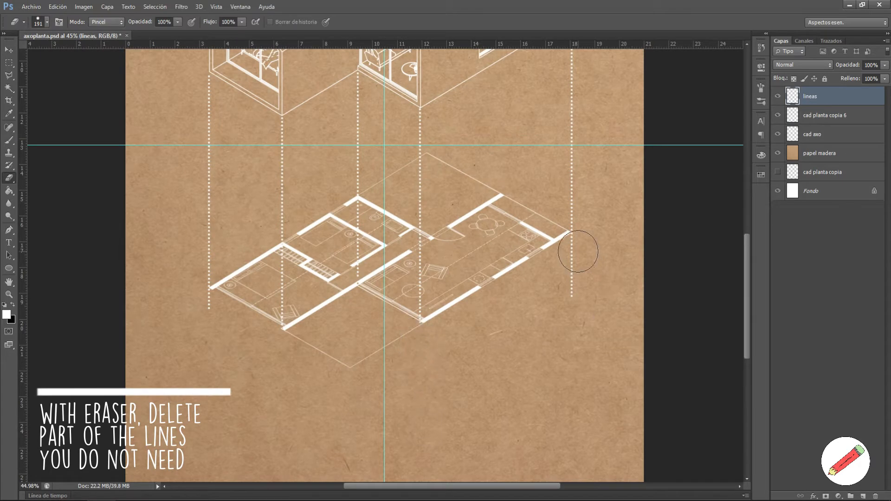
drag(202, 319, 209, 310)
scroll(358, 217, up, 4)
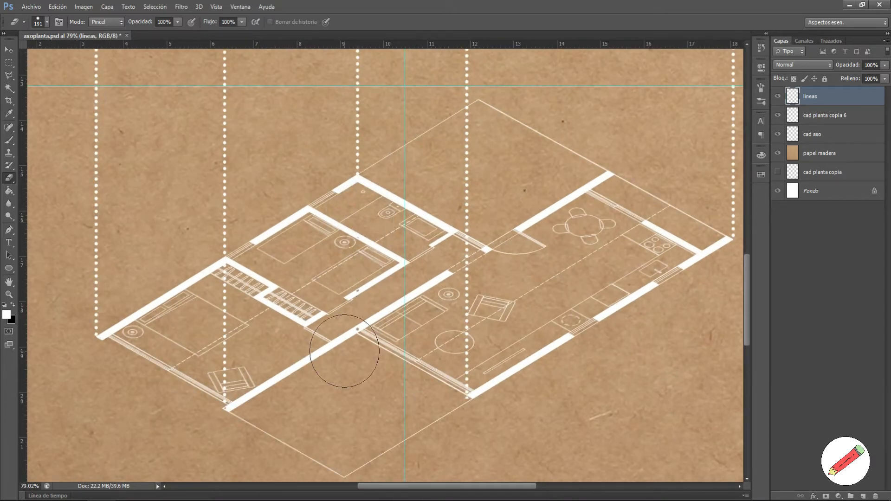
scroll(351, 305, down, 5)
scroll(448, 227, down, 1)
Step: Nudge cad axo, the floor plan and lineas together down and left onto the centre guides
click(854, 135)
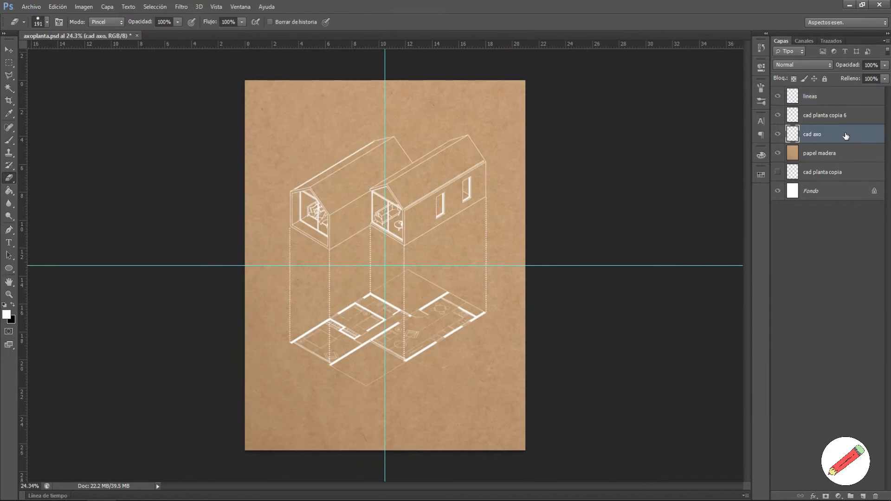
shift+click(840, 115)
shift+click(837, 98)
key(v)
key(shift+Down)
key(shift+Down)
key(shift+Down)
key(shift+Down)
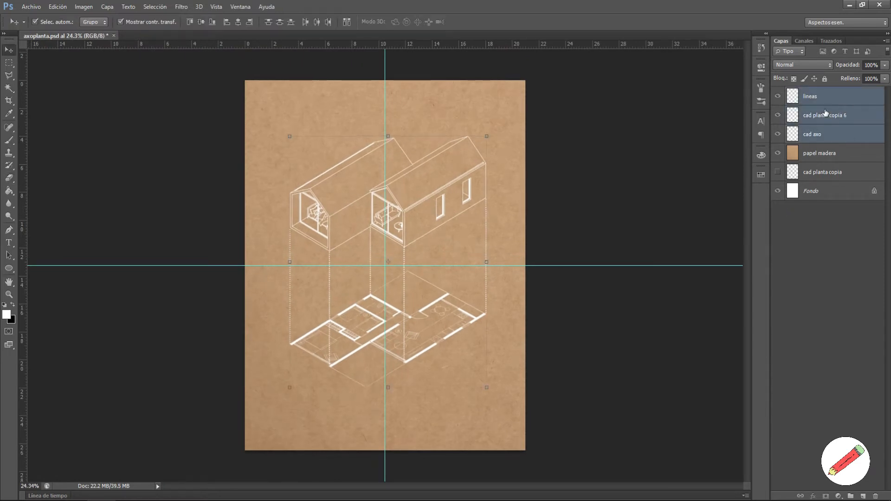
key(shift+Left)
key(shift+Left)
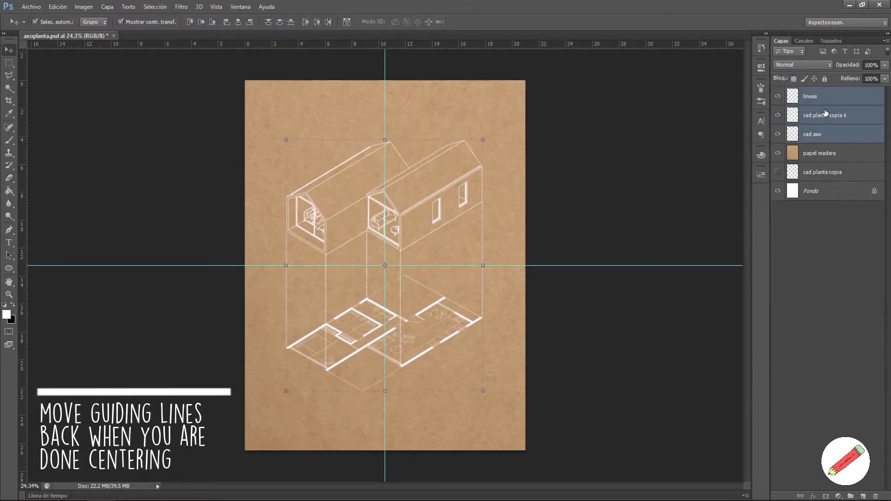
click(840, 242)
Step: Remove both centre guides and begin tracing the left house's front base edge in thick white
drag(477, 266, 494, 26)
drag(385, 64, 4, 113)
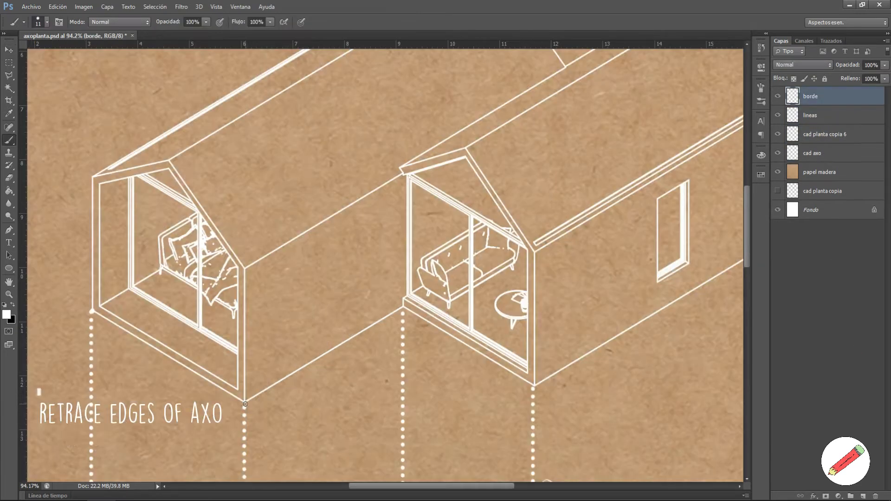
shift+click(245, 404)
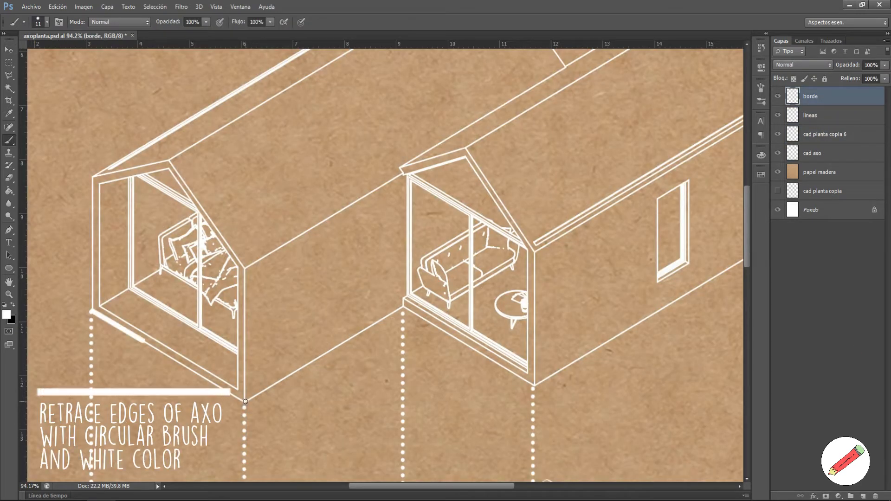
Step: Trace the base edges of both houses with straight thick white lines
shift+click(403, 308)
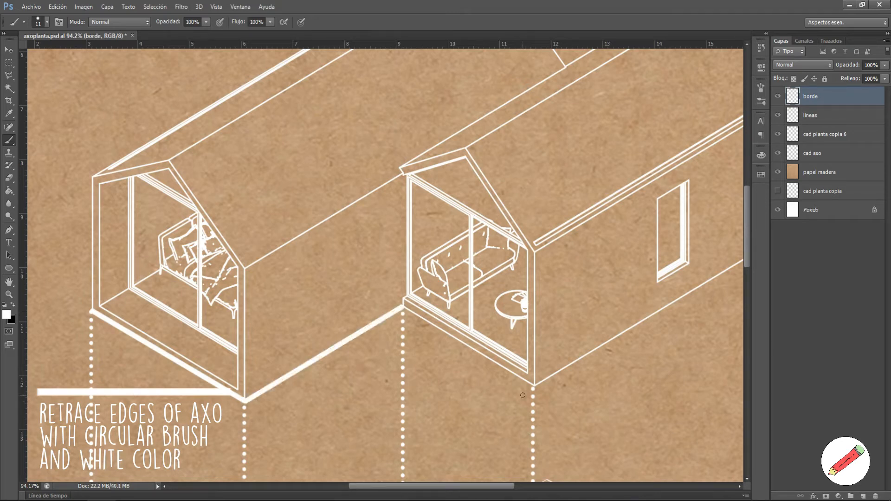
click(535, 388)
shift+click(403, 307)
scroll(432, 333, down, 5)
scroll(654, 270, up, 3)
scroll(654, 269, up, 1)
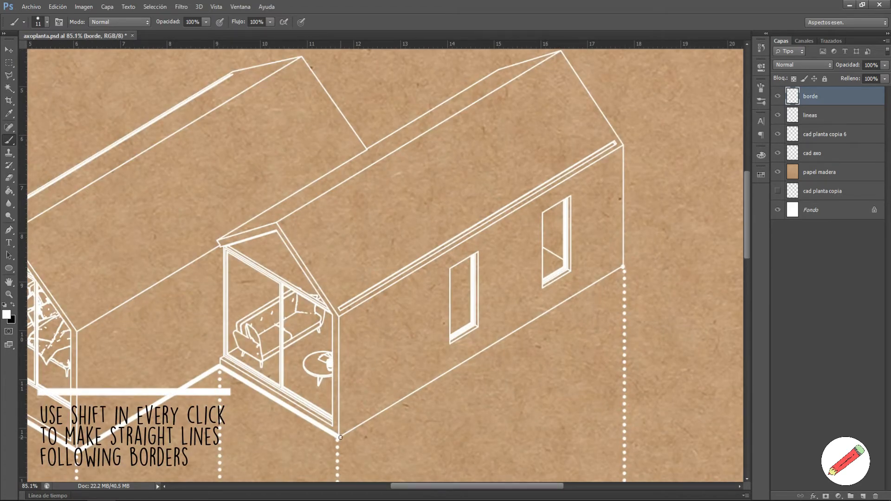
click(341, 437)
shift+click(624, 268)
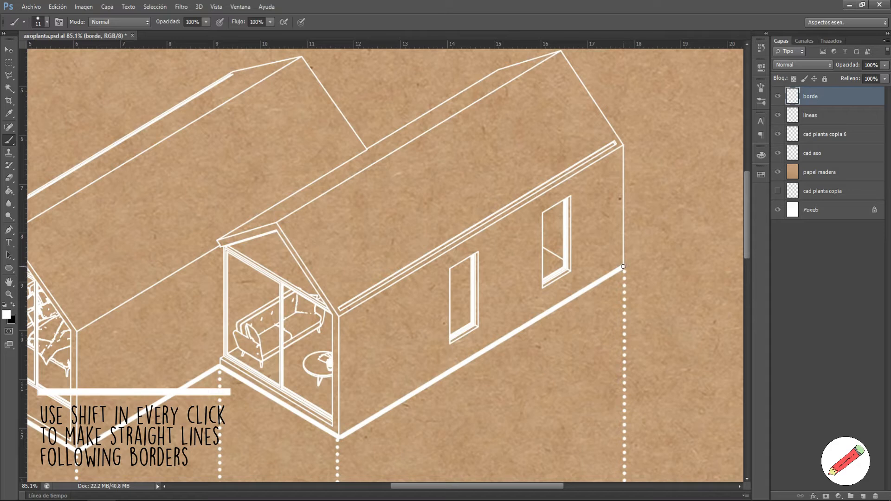
Step: Trace the wall corner, gable, ridge and roof edges across to the left house's ridge
shift+click(623, 144)
scroll(627, 244, down, 5)
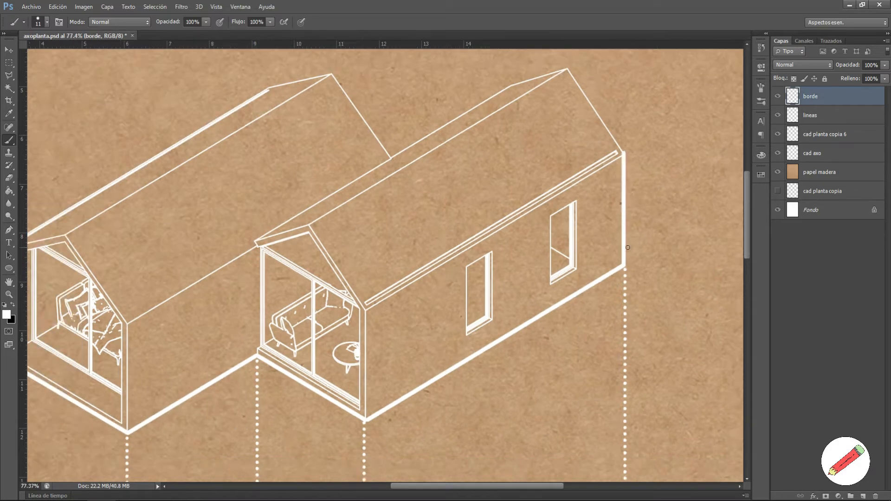
scroll(568, 166, up, 6)
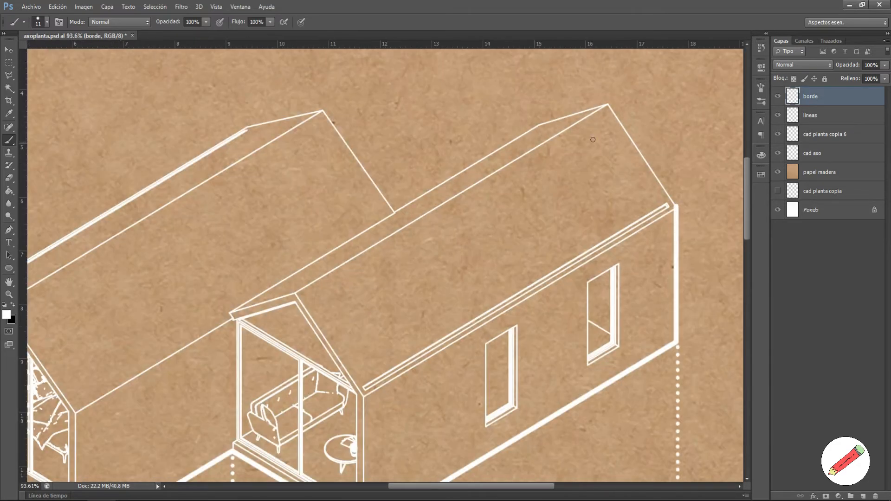
shift+click(607, 104)
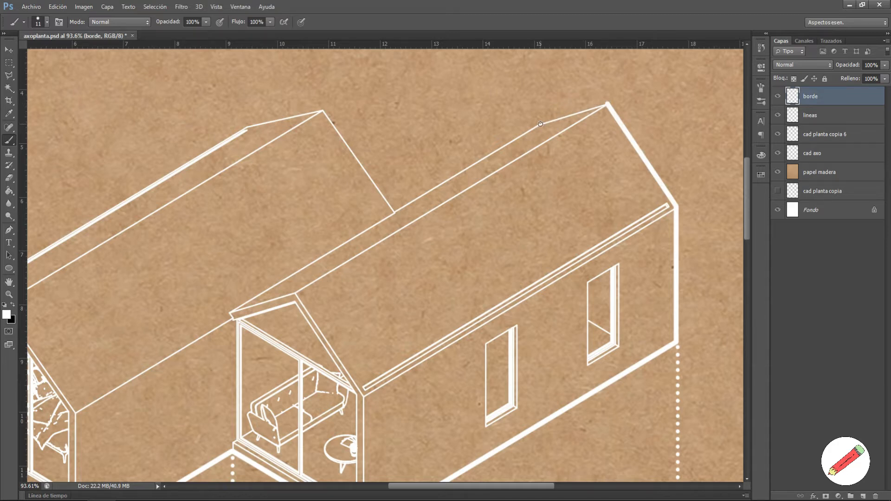
shift+click(541, 123)
shift+click(394, 213)
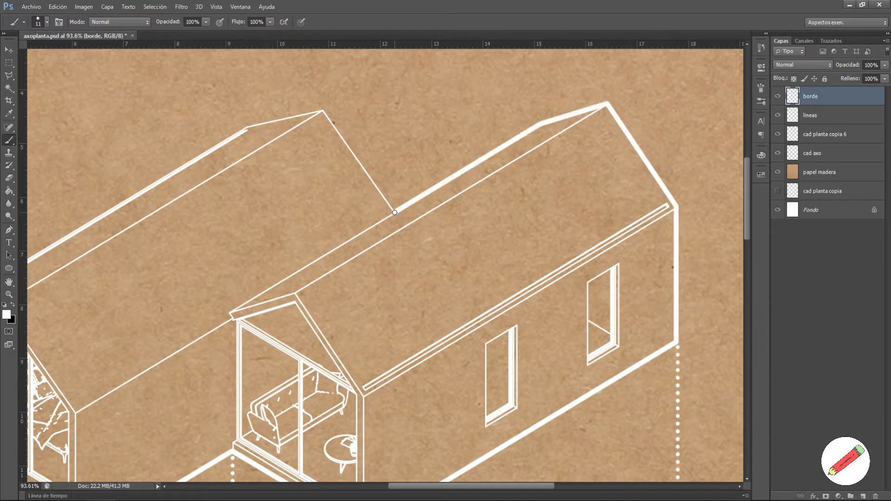
shift+click(324, 109)
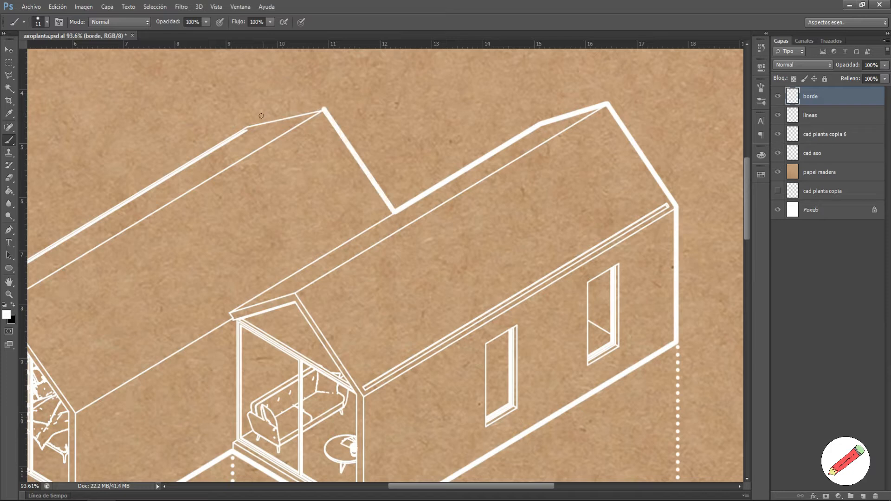
shift+click(247, 126)
Step: Trace the left house's front roof edge and its front wall corner down to the base
scroll(282, 143, down, 6)
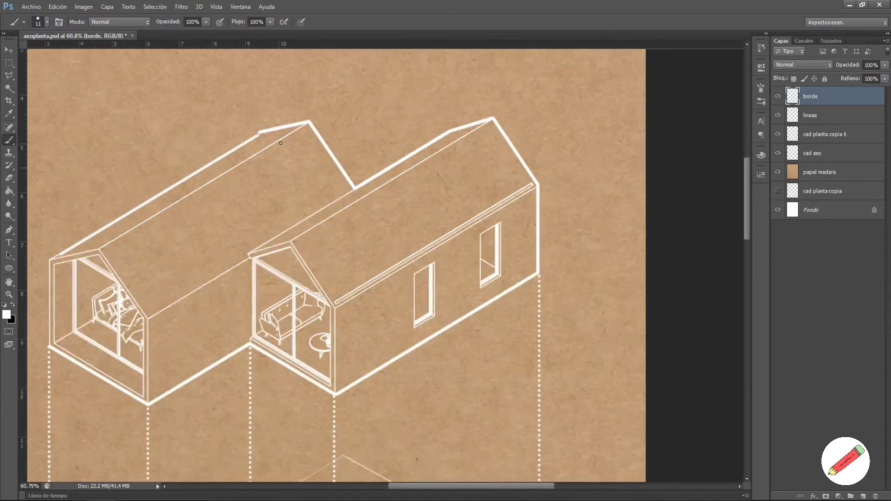
scroll(78, 242, up, 7)
scroll(77, 243, up, 2)
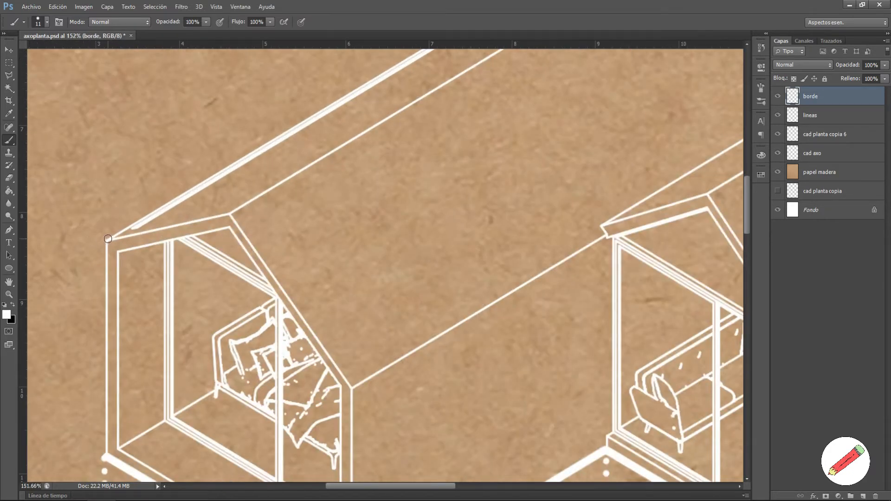
shift+click(108, 239)
shift+click(106, 455)
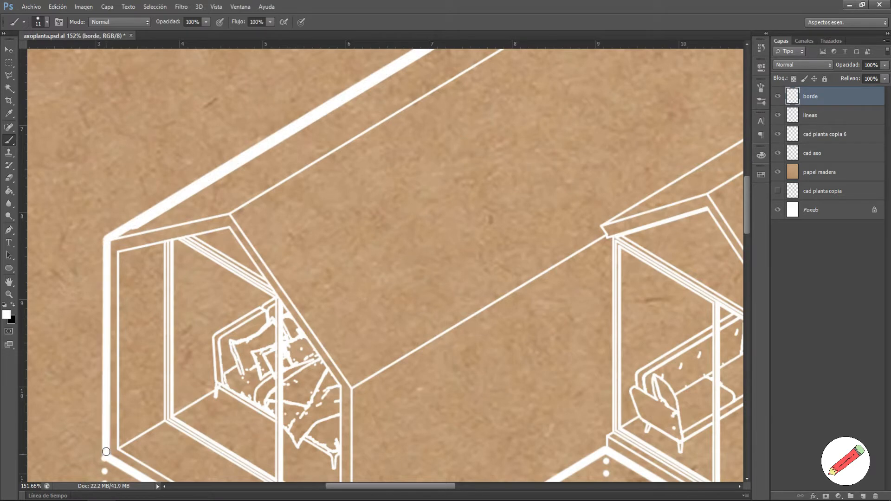
scroll(145, 273, down, 8)
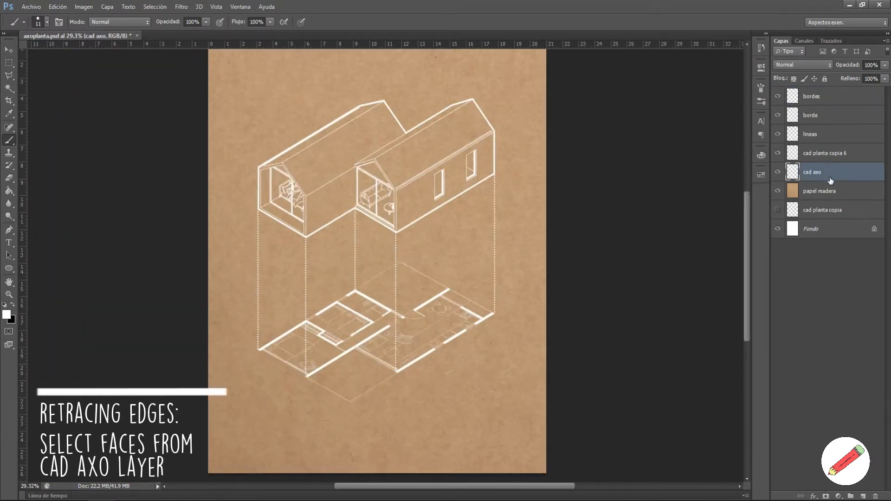
Step: Magic Wand-select the left house's roof face and the right house's side wall
key(w)
scroll(365, 135, up, 3)
click(374, 125)
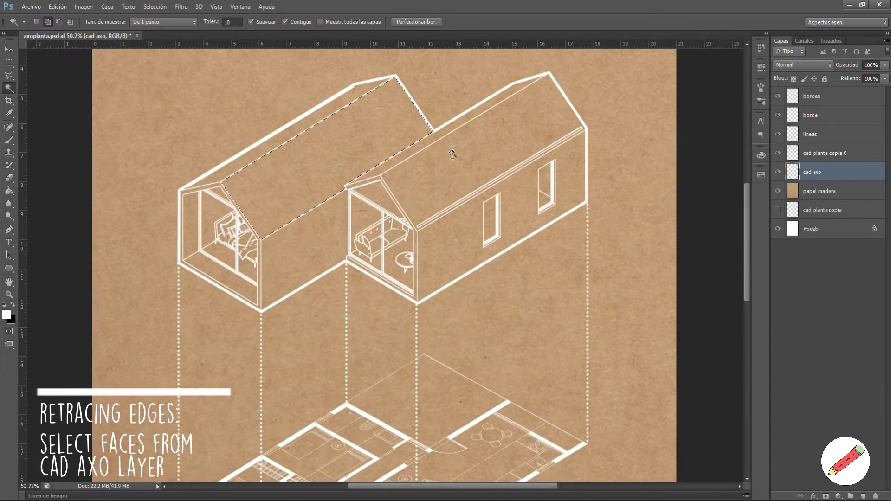
click(472, 235)
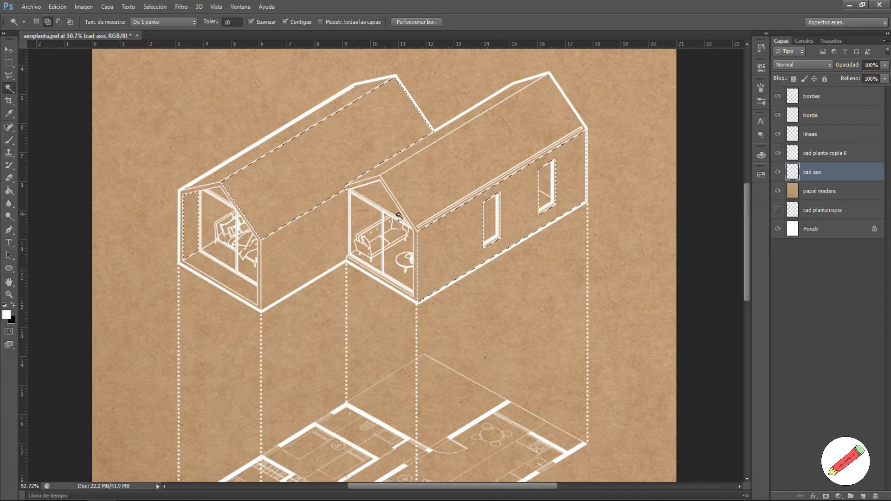
Step: On the borde layer, paint a soft white glow inside the selection with a 170 px, 0% hardness brush
click(829, 115)
key(b)
right_click(301, 208)
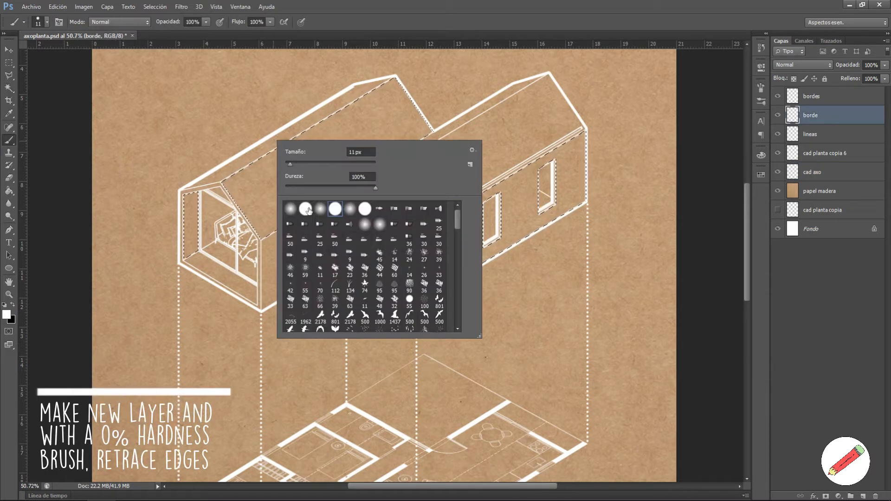
click(218, 169)
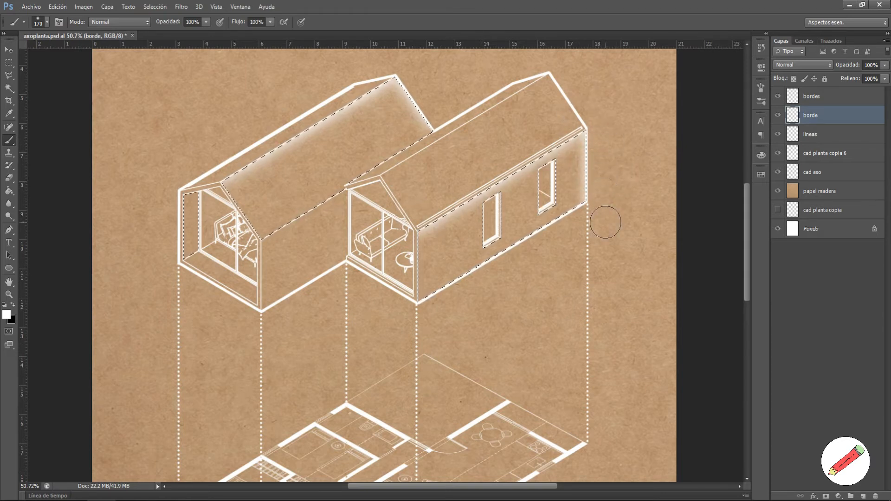
scroll(127, 230, up, 3)
drag(240, 202, 253, 221)
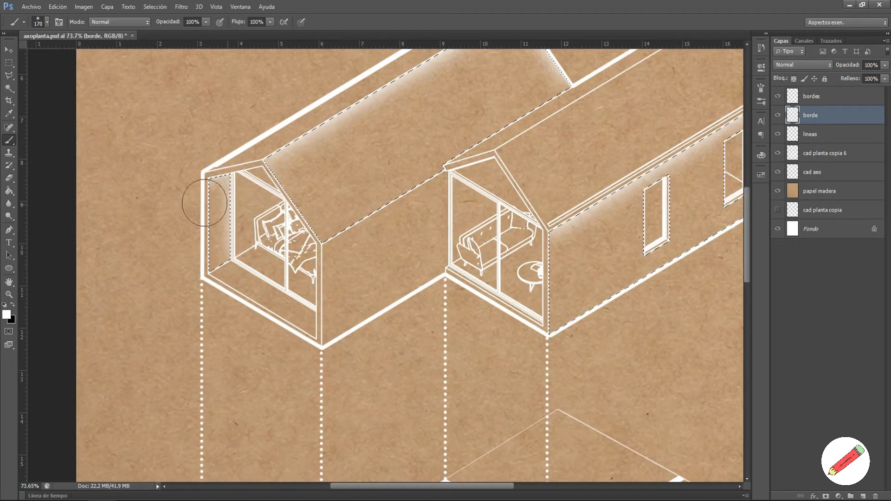
key(ctrl+0)
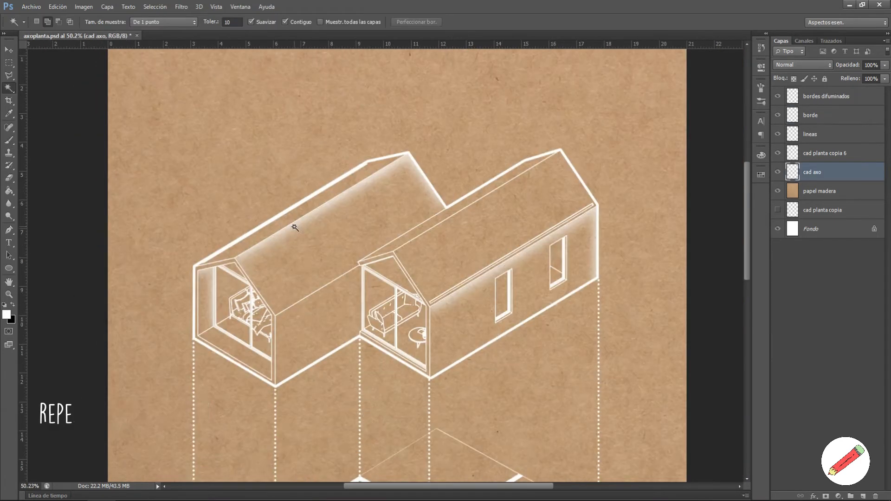
Step: Select the right roof face and left house's roof and wall, then glow along their edges
click(490, 246)
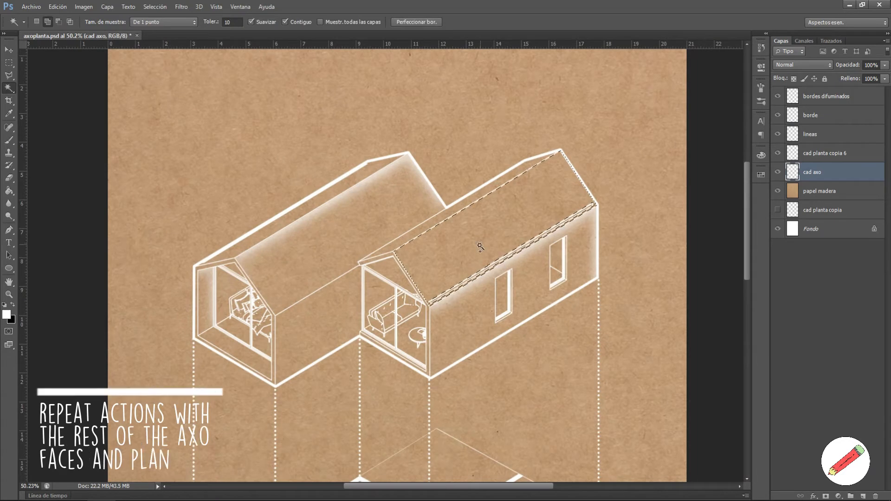
click(288, 213)
click(316, 324)
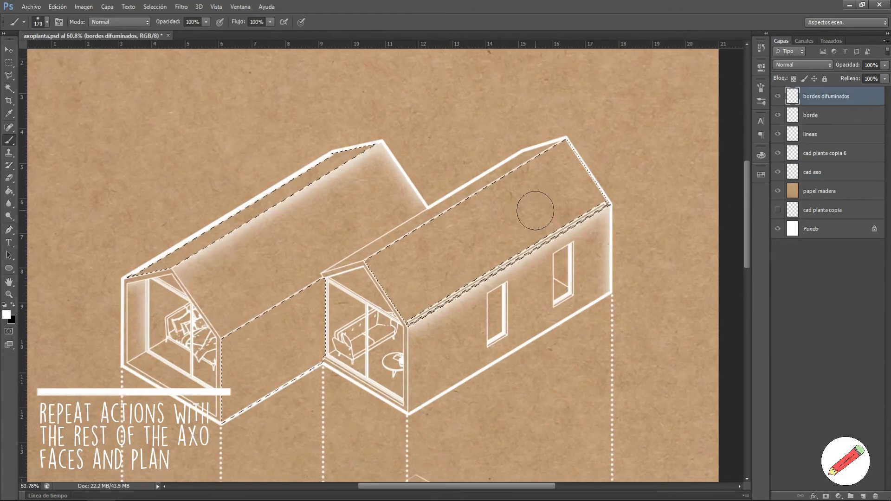
click(360, 247)
shift+click(563, 122)
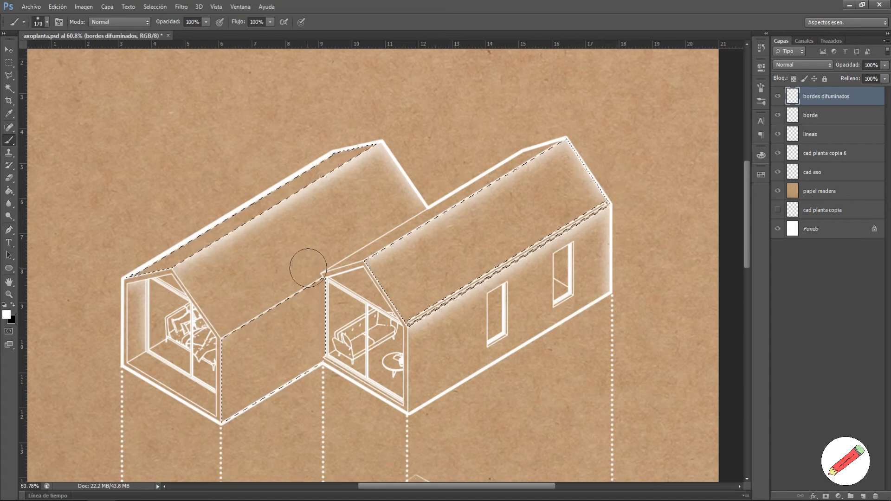
shift+click(323, 261)
shift+click(347, 353)
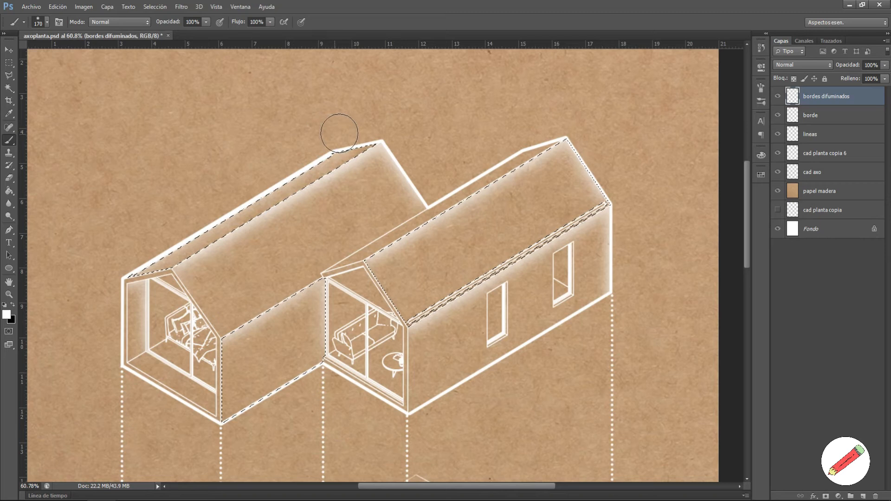
key(ctrl+d)
Step: Select the right roof's top strip on cad axo and fill it with soft glow on bordes difuminados
key(w)
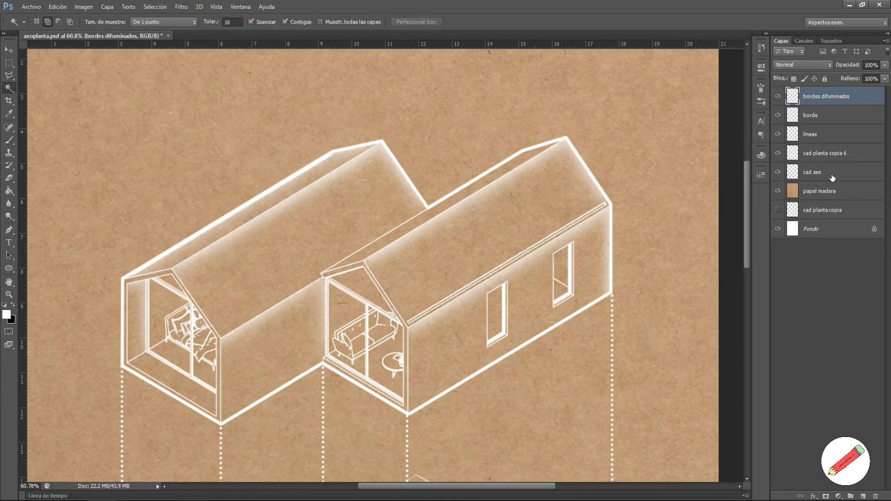
click(833, 174)
click(482, 182)
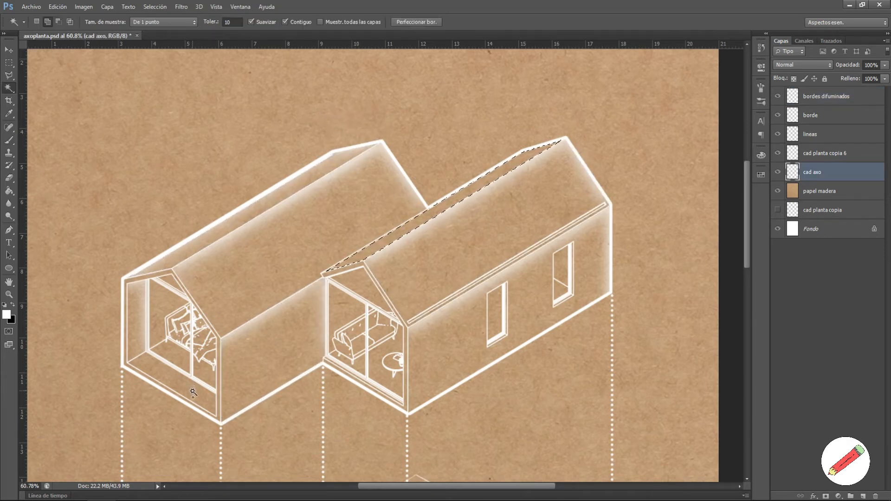
key(b)
click(826, 96)
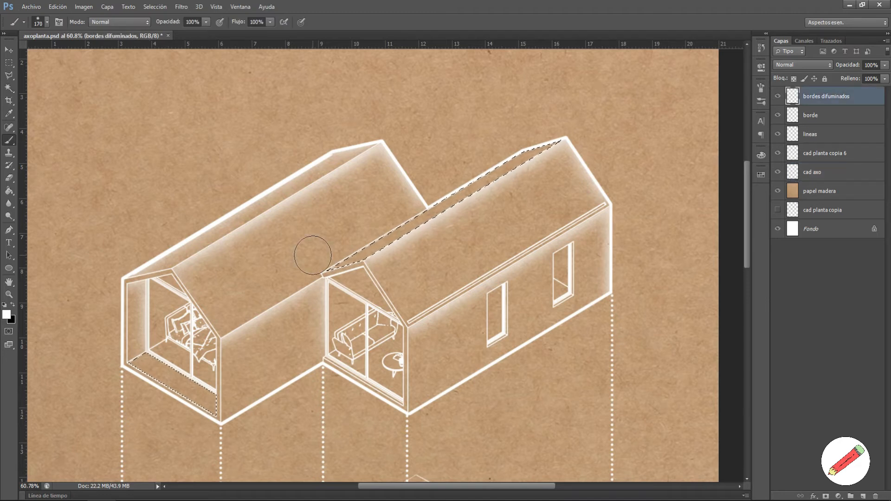
click(317, 258)
shift+click(507, 133)
shift+click(533, 127)
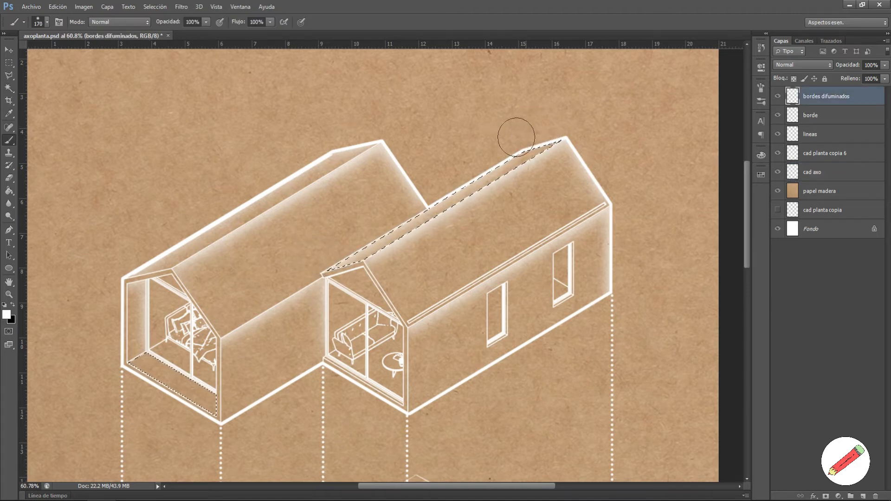
Step: Add a soft white glow along the left house's floor edge and clear the selection
mouse_move(143, 336)
mouse_down()
mouse_move(214, 360)
mouse_move(181, 350)
mouse_move(216, 373)
mouse_move(149, 346)
mouse_up()
scroll(288, 342, down, 3)
key(ctrl+d)
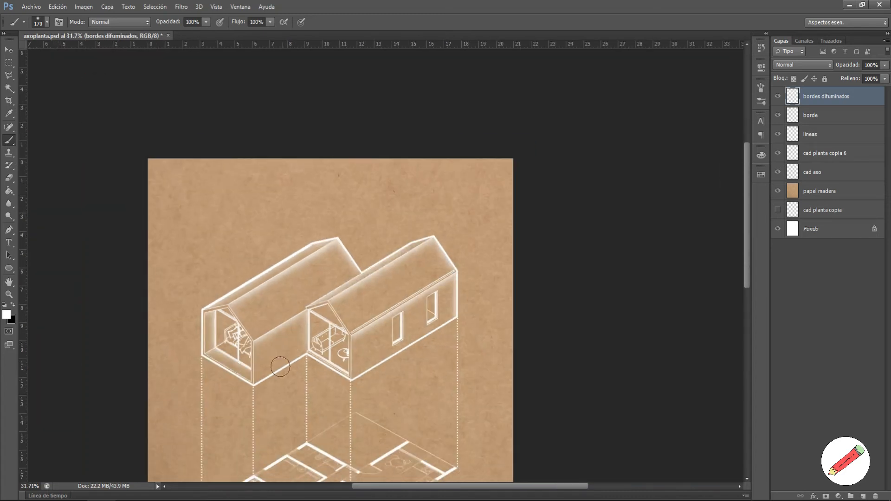
scroll(267, 385, up, 3)
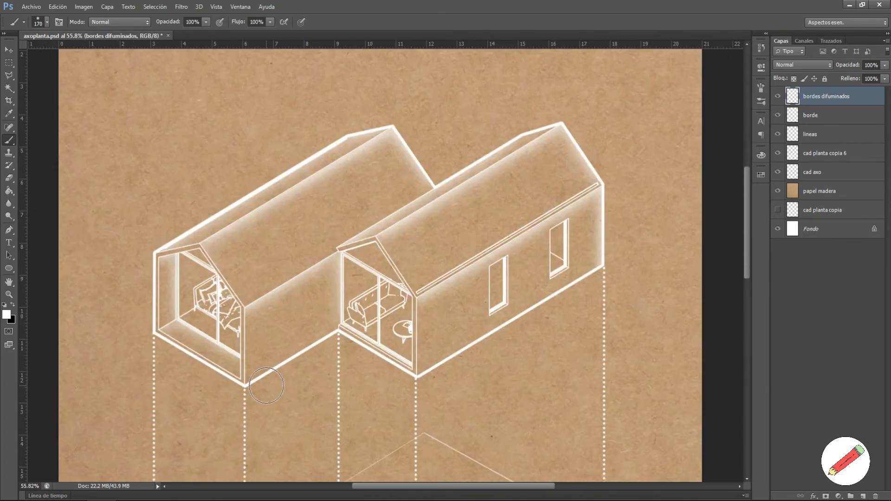
click(818, 161)
key(w)
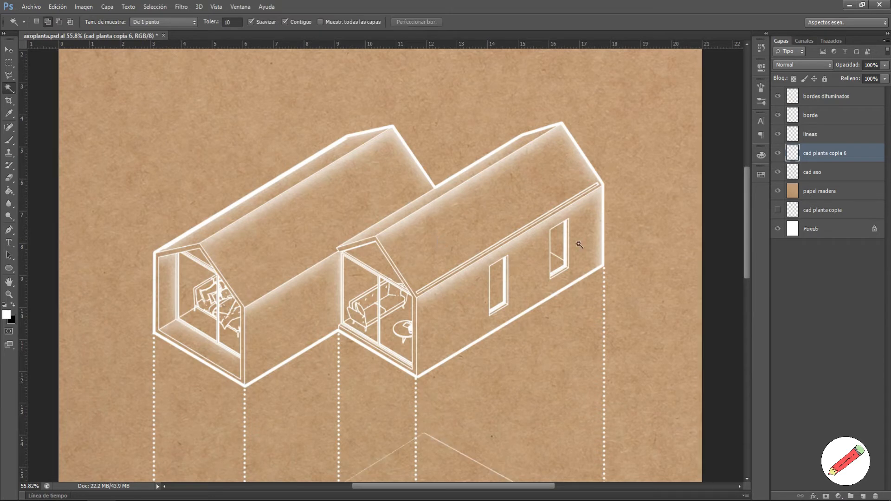
Step: Magic Wand the right house's wall and roof on cad axo, then add a layer named hormigon above borde
click(817, 173)
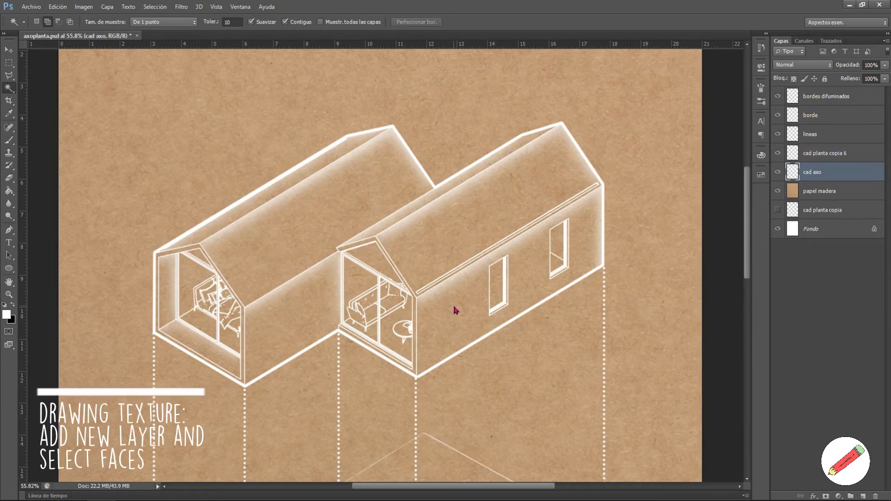
click(454, 308)
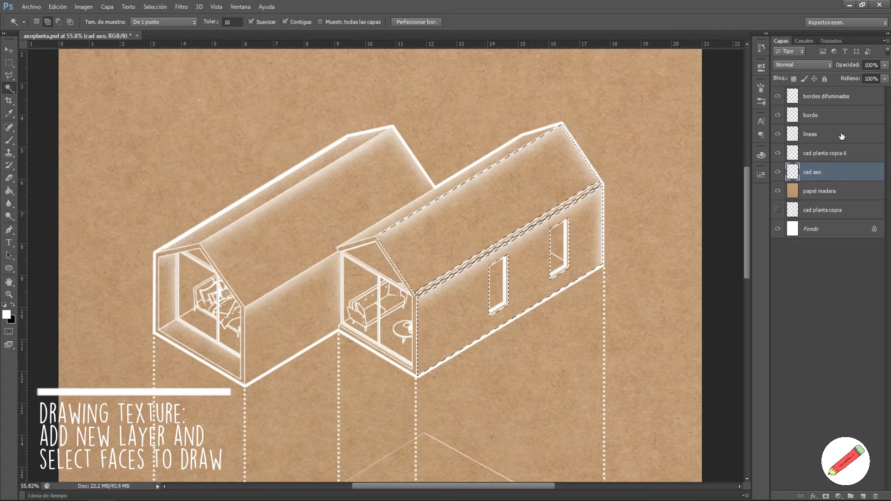
click(841, 115)
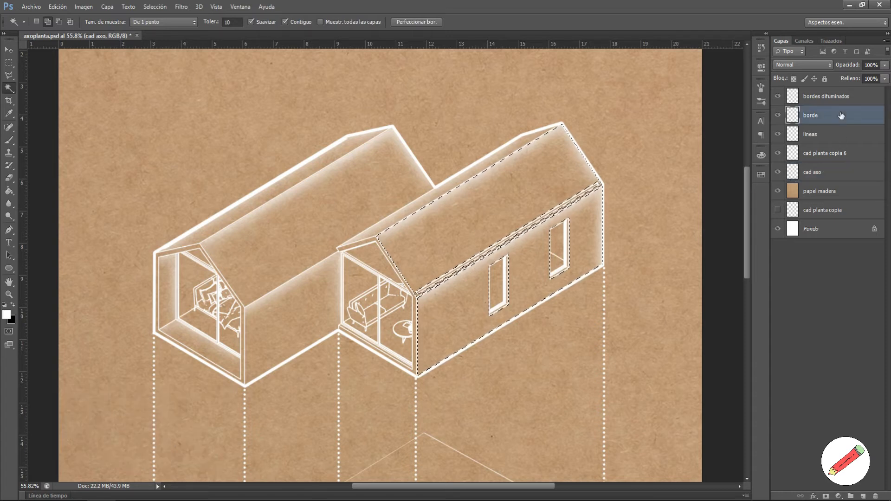
click(862, 496)
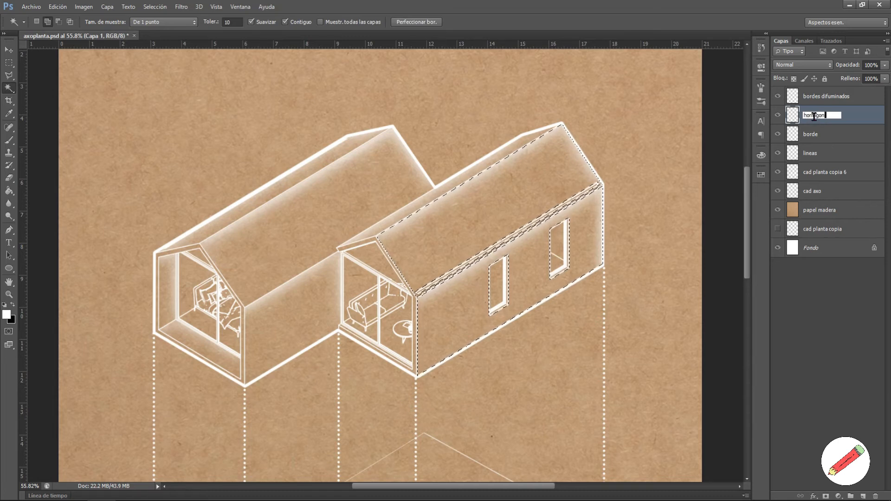
click(9, 140)
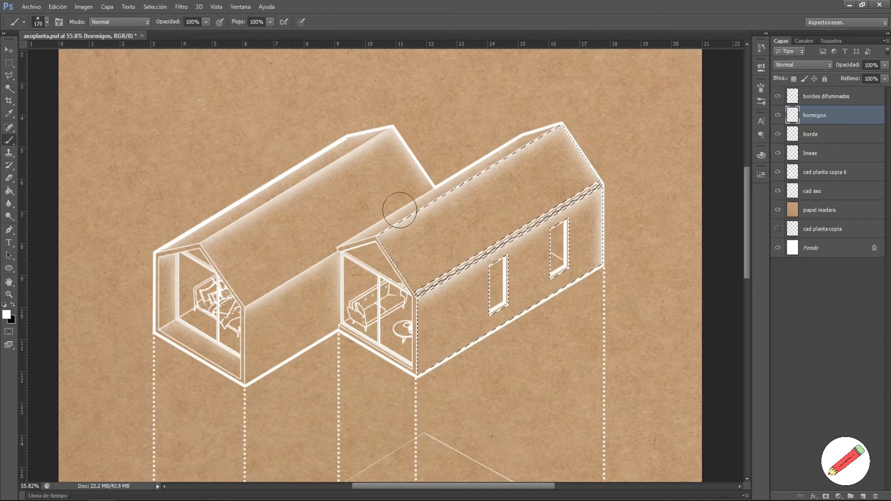
Step: Choose a hard round brush tip at 3 px
right_click(469, 241)
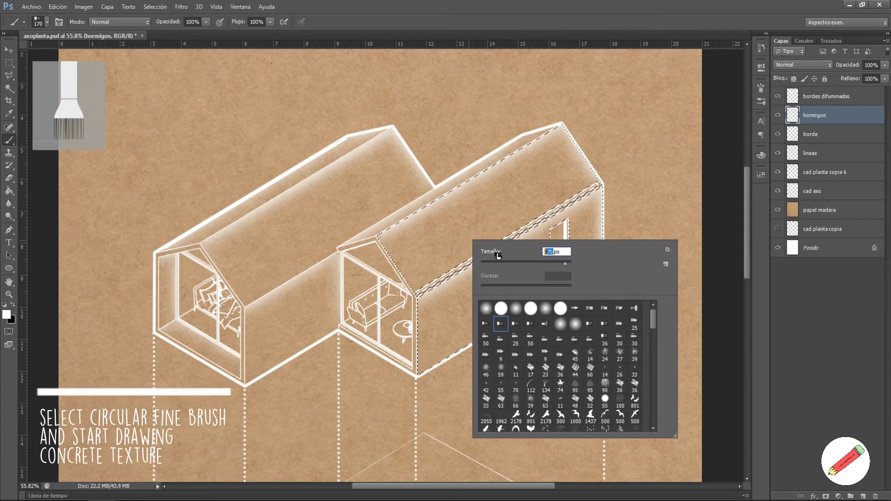
click(501, 309)
text(3)
key(Return)
Step: Draw thin white cracks across the right house's roof slopes and wall, then deselect
scroll(539, 221, up, 2)
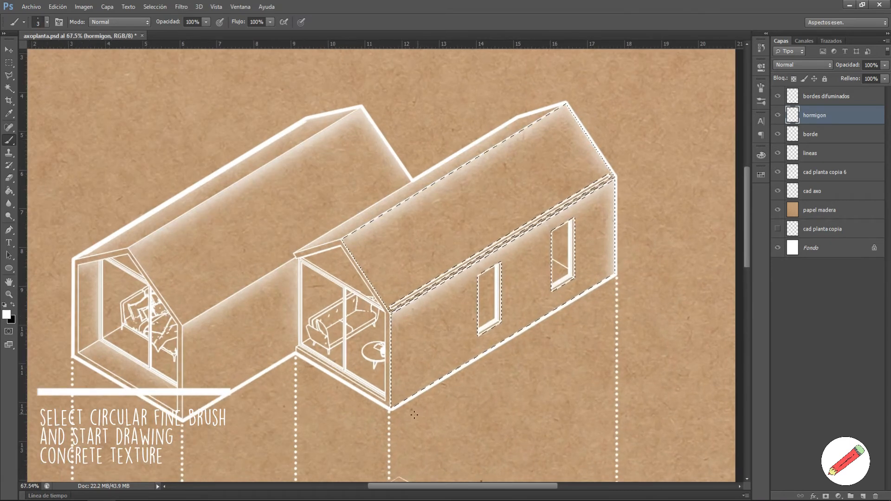
drag(431, 286, 392, 240)
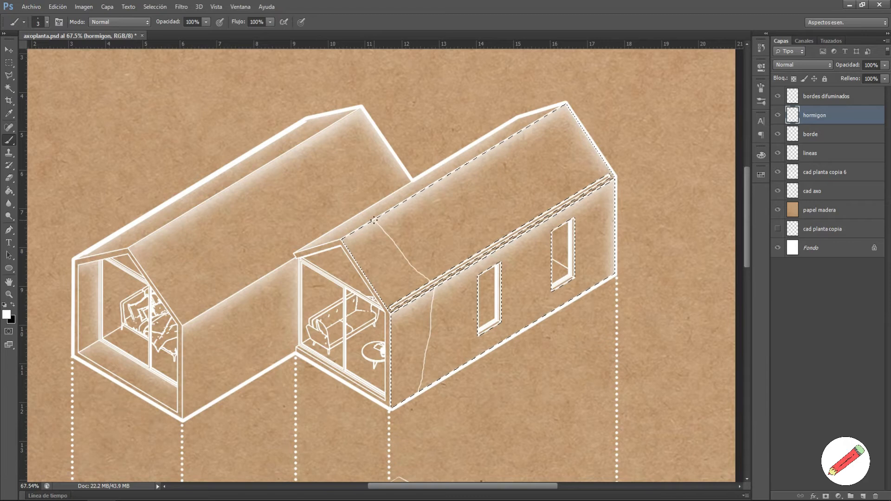
scroll(412, 185, up, 1)
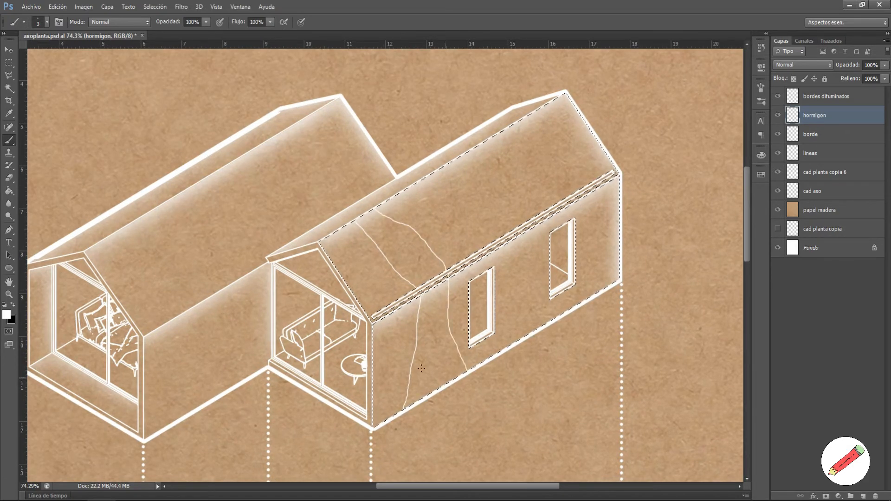
drag(389, 418, 374, 358)
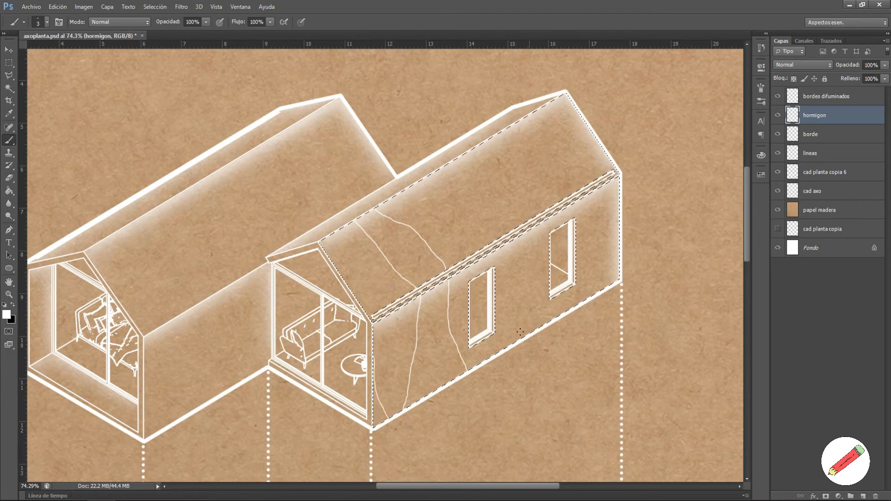
drag(493, 352, 500, 314)
drag(499, 230, 423, 179)
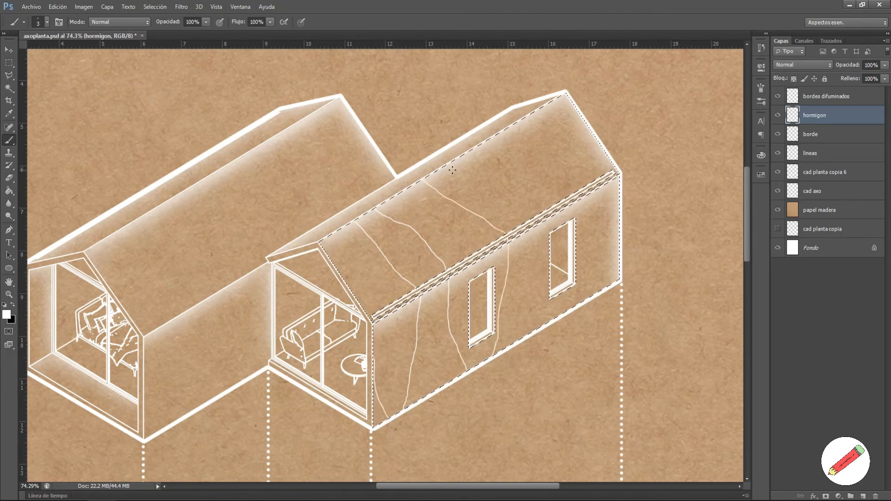
mouse_move(478, 147)
mouse_down()
mouse_move(500, 178)
mouse_move(527, 223)
mouse_up()
drag(602, 291, 576, 268)
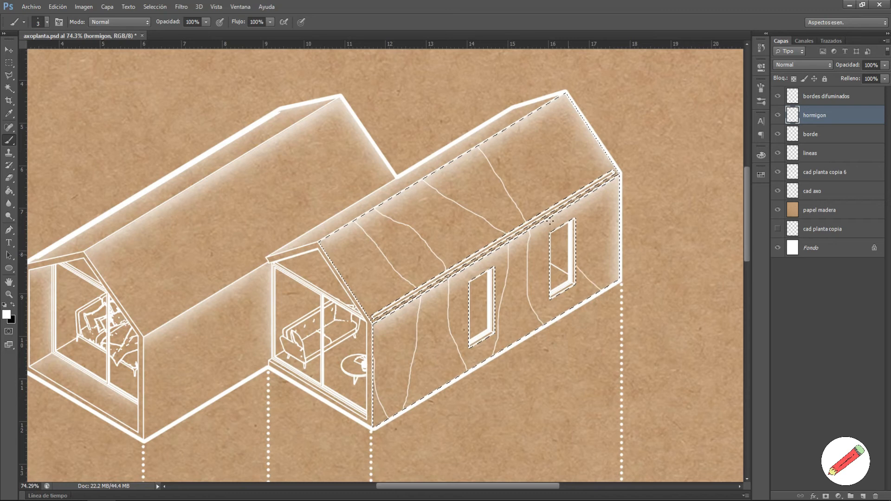
drag(539, 110, 596, 174)
scroll(613, 312, down, 2)
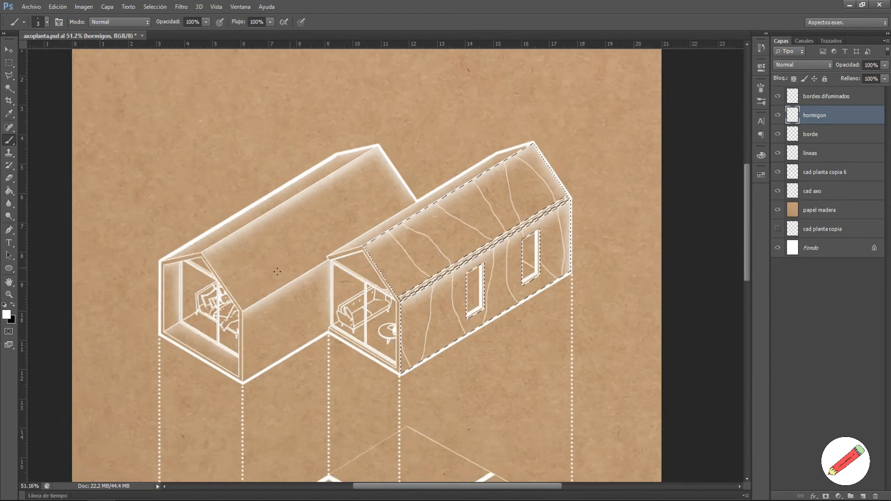
scroll(614, 312, up, 1)
key(ctrl+d)
Step: Select the left house's side wall and roof, then draw cracks across them on hormigon
click(830, 194)
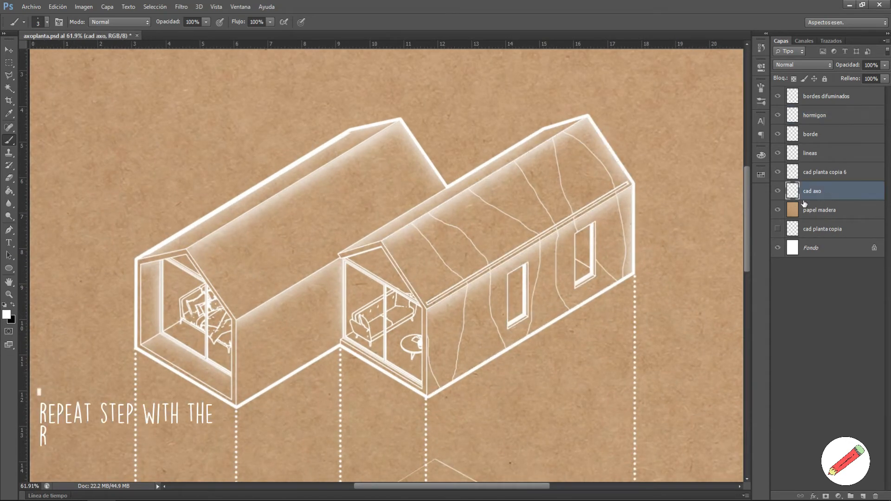
key(w)
click(290, 320)
click(283, 234)
key(b)
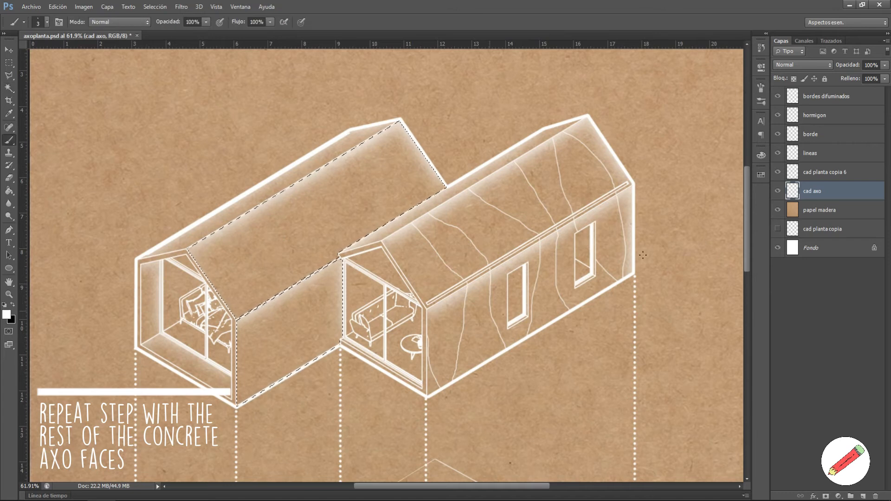
click(830, 115)
drag(263, 391, 266, 363)
mouse_move(250, 209)
mouse_down()
mouse_move(272, 234)
mouse_move(297, 372)
mouse_move(322, 330)
mouse_up()
mouse_move(311, 181)
mouse_down()
mouse_move(316, 161)
mouse_move(392, 221)
mouse_move(380, 132)
mouse_up()
key(ctrl+d)
Step: Select both roof-top strips and extend the cracks across the right roof strip
key(w)
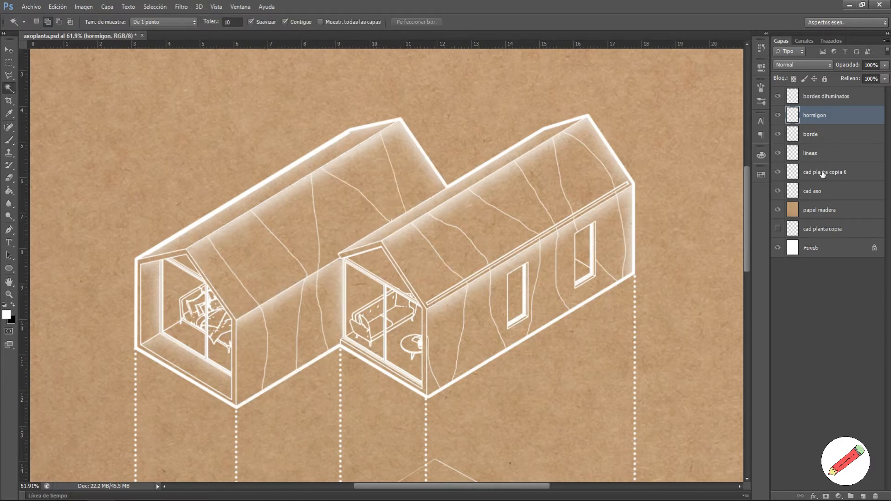
click(810, 193)
click(428, 205)
click(225, 208)
key(b)
click(815, 115)
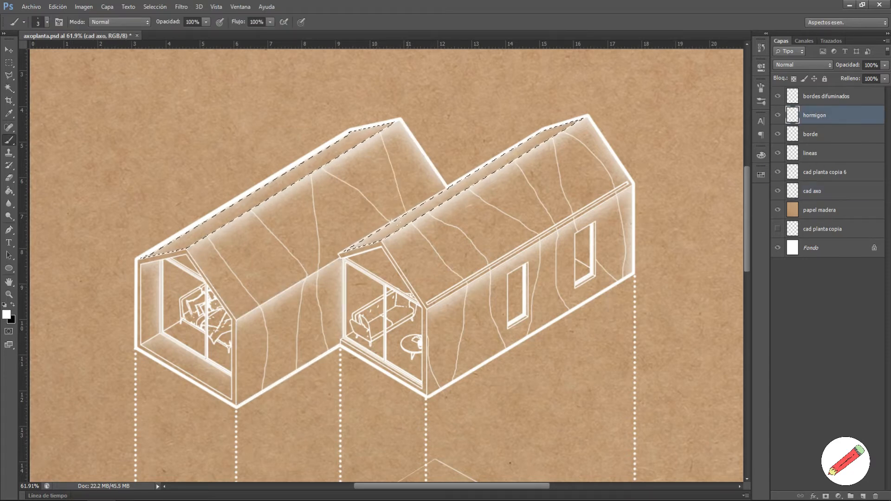
scroll(382, 267, up, 5)
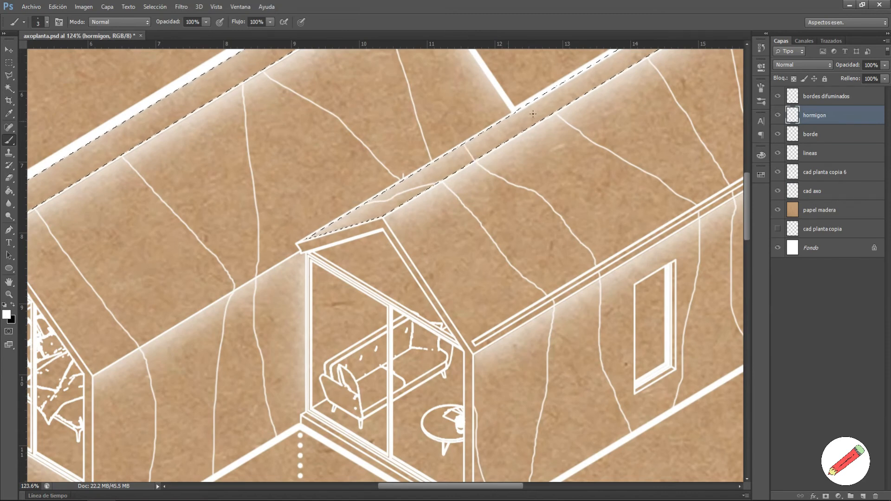
scroll(472, 168, down, 4)
scroll(503, 113, up, 4)
drag(504, 115, 470, 113)
drag(576, 72, 525, 81)
drag(579, 53, 593, 59)
scroll(286, 246, down, 4)
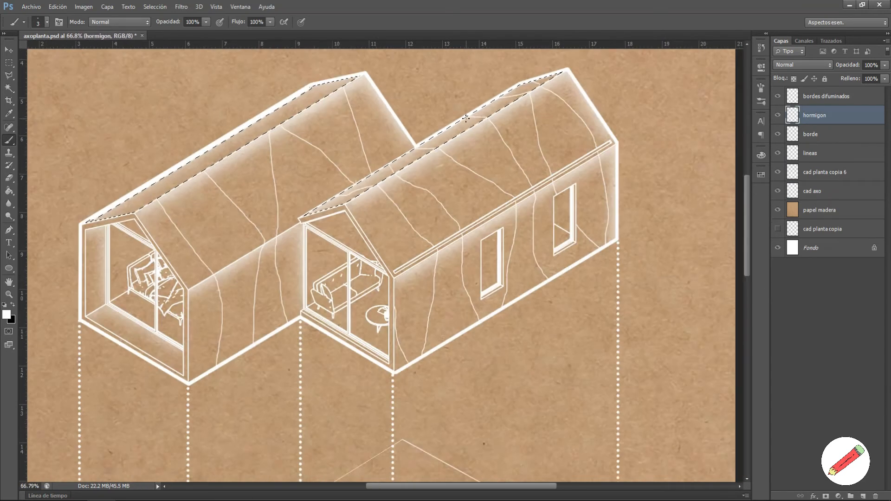
scroll(383, 175, up, 6)
Step: Draw four more cracks across the left house's roof strip
drag(383, 175, 267, 195)
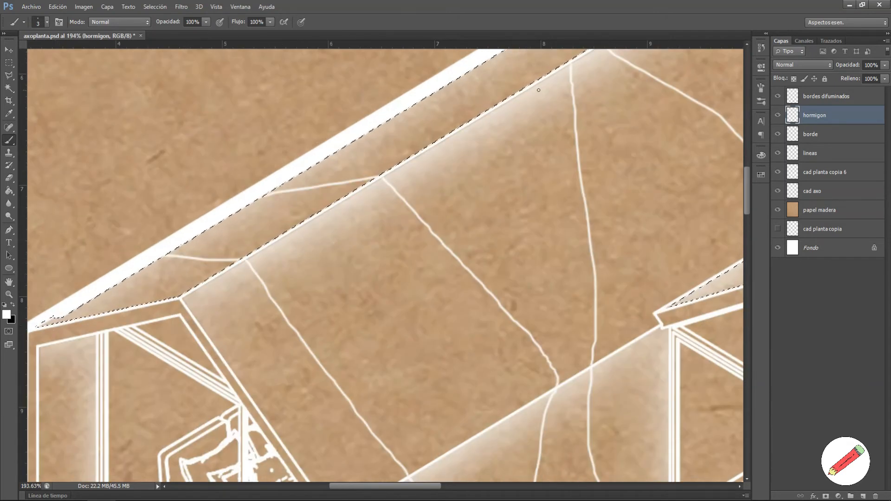
scroll(537, 88, down, 5)
scroll(500, 226, up, 4)
drag(499, 226, 362, 263)
drag(531, 211, 476, 192)
drag(695, 110, 607, 112)
scroll(446, 123, down, 5)
scroll(630, 135, up, 1)
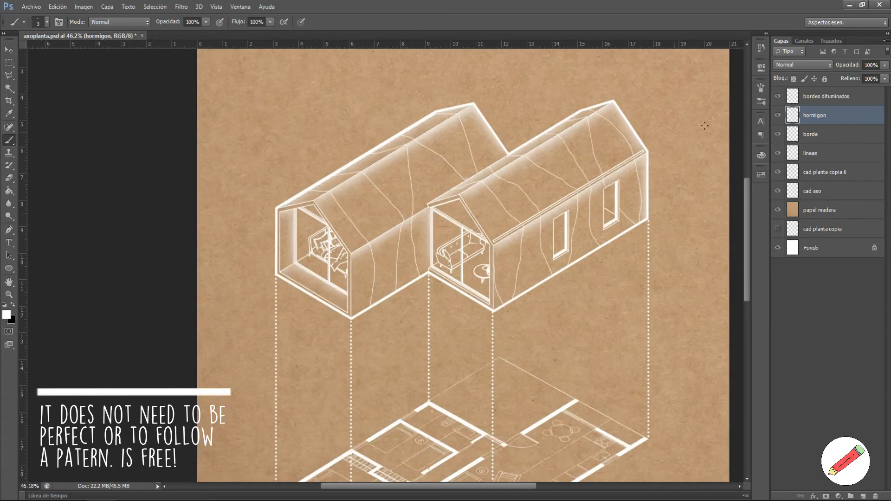
Step: Select the left house's inner wall and floor, draw cracks across them, then deselect
click(843, 201)
scroll(382, 262, up, 3)
key(w)
click(211, 209)
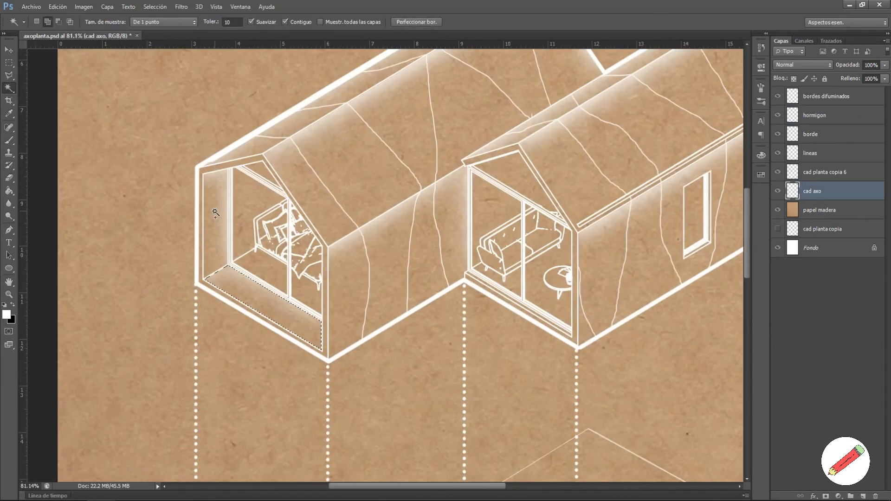
click(852, 114)
scroll(239, 267, up, 3)
key(b)
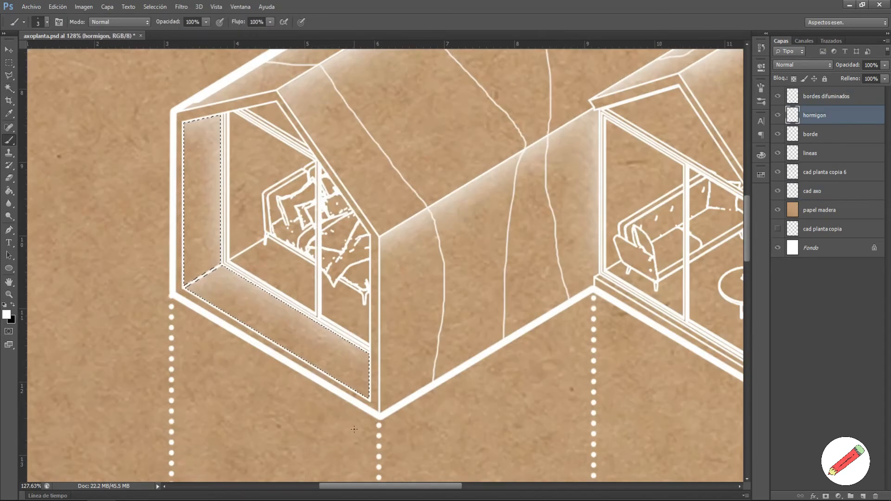
drag(270, 341, 316, 318)
drag(231, 319, 234, 272)
drag(183, 247, 226, 204)
drag(226, 156, 181, 157)
key(ctrl+d)
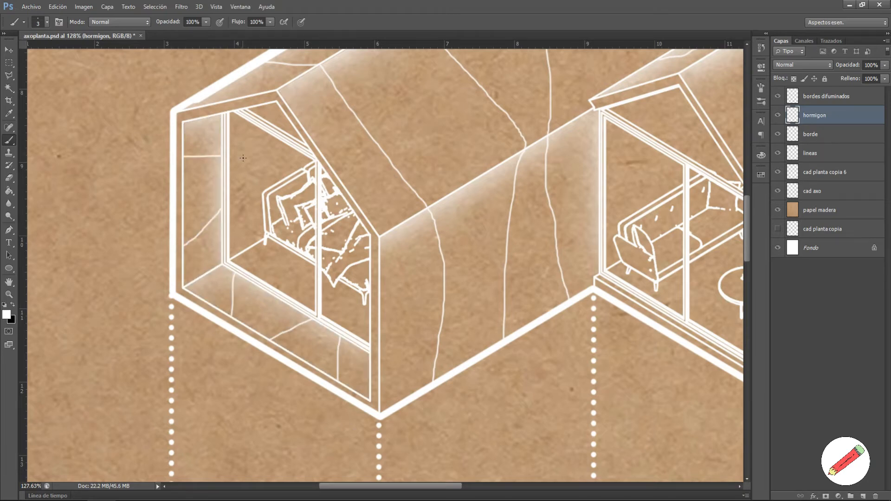
scroll(243, 156, up, 2)
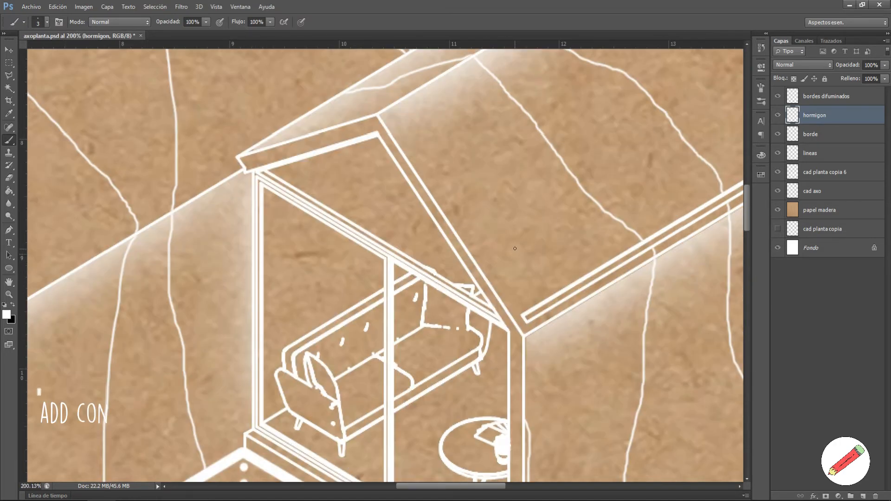
scroll(488, 170, down, 2)
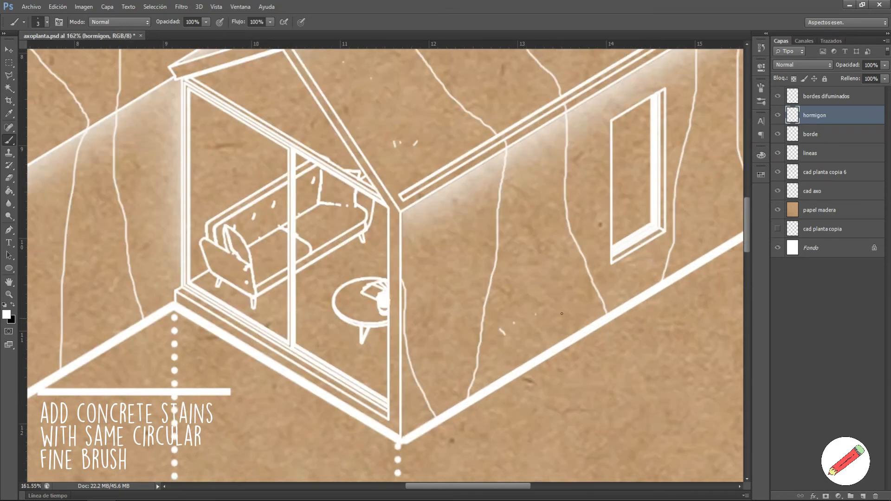
Step: Dab small white stain specks and a tick-shaped mark onto the concrete wall
click(446, 367)
scroll(446, 367, down, 3)
scroll(668, 315, up, 3)
drag(511, 266, 517, 264)
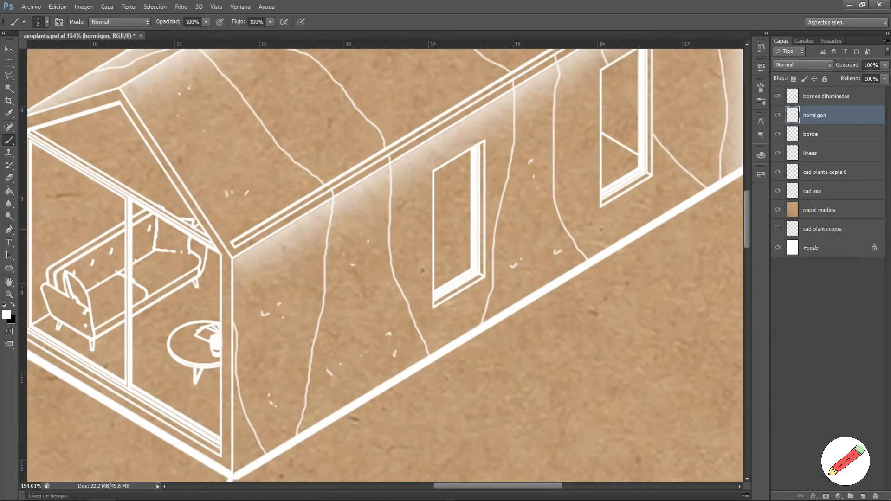
scroll(661, 243, down, 5)
scroll(666, 140, up, 4)
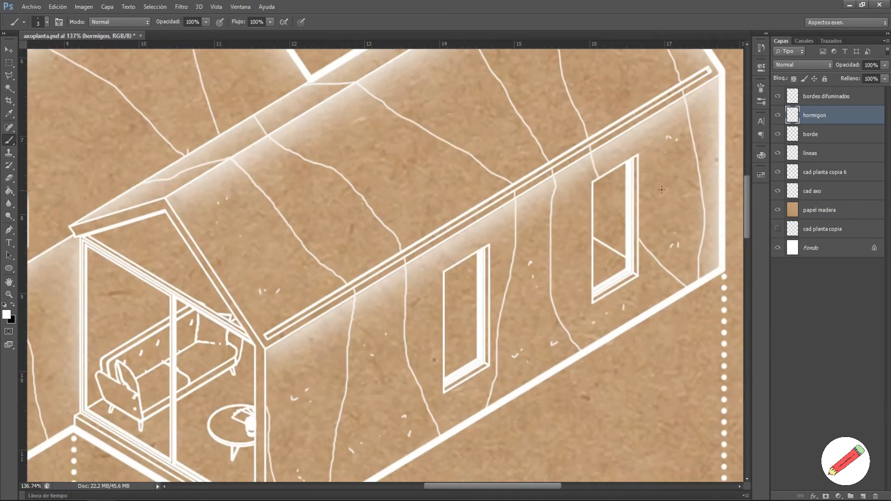
scroll(523, 293, down, 3)
scroll(290, 209, up, 2)
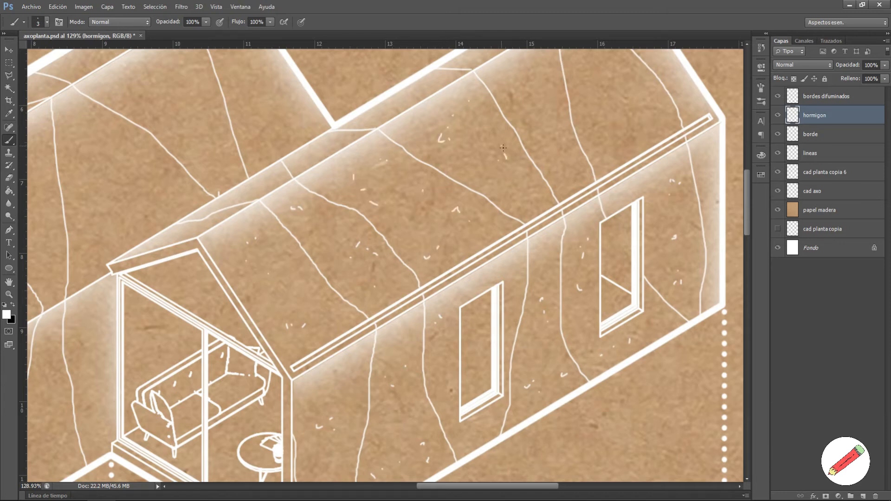
scroll(433, 166, up, 1)
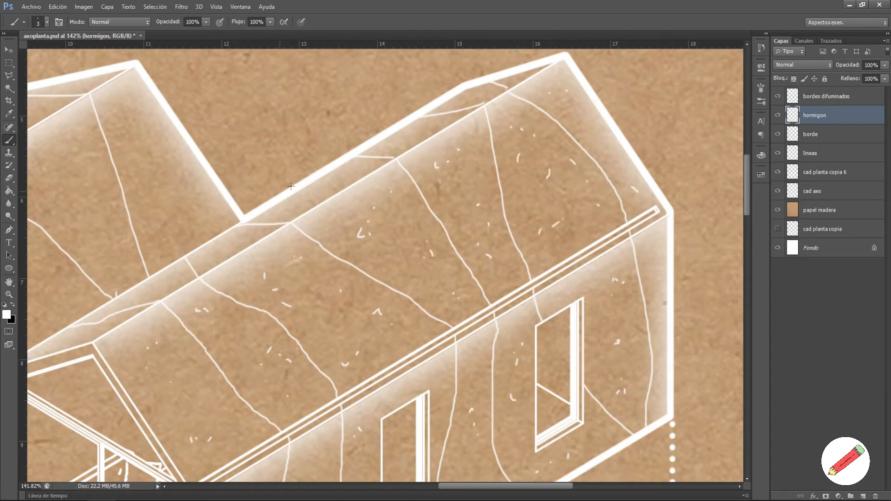
scroll(267, 353, down, 6)
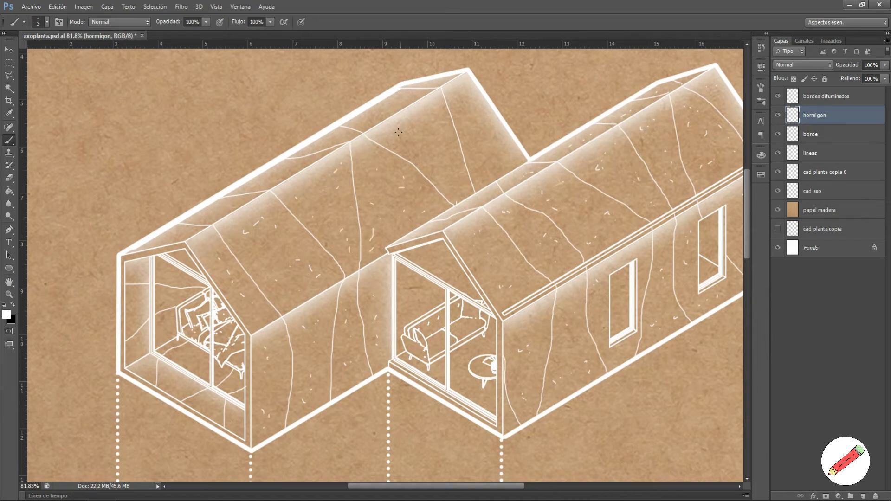
scroll(210, 277, up, 3)
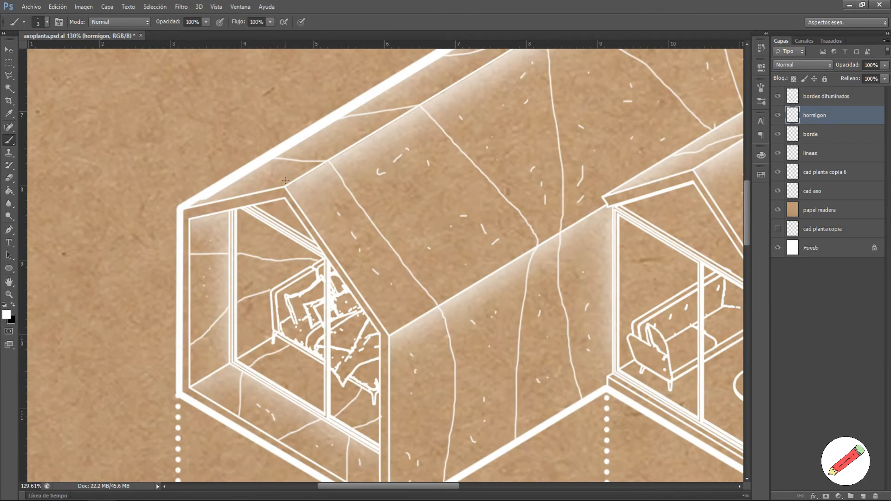
scroll(398, 94, down, 3)
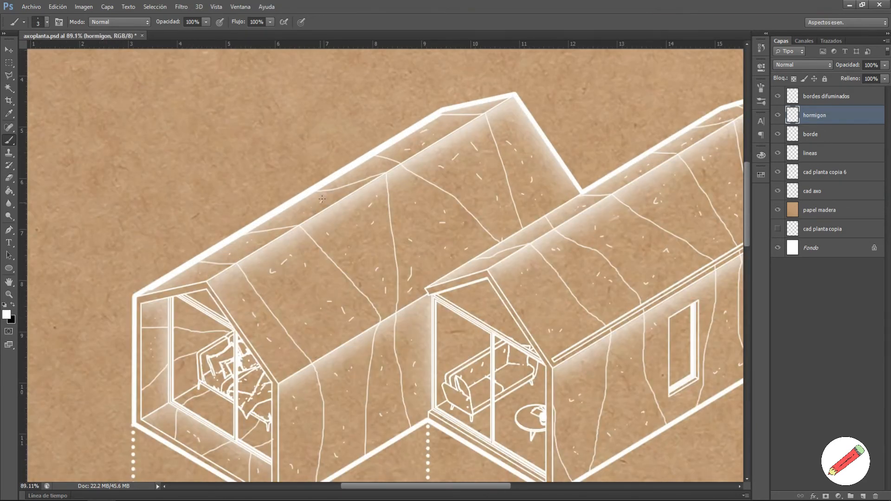
scroll(322, 198, down, 4)
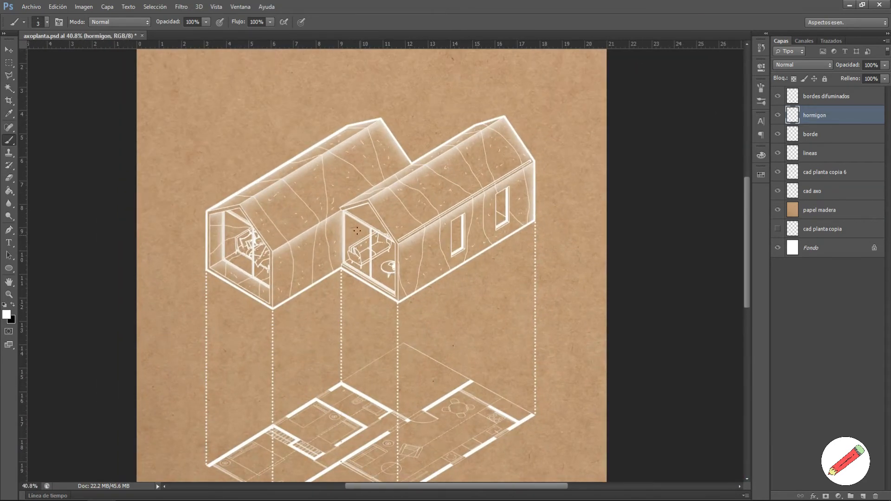
Step: Magic Wand the bedroom face on cad planta copia 6, then check the soft brush on bordes difuminados
scroll(434, 278, down, 1)
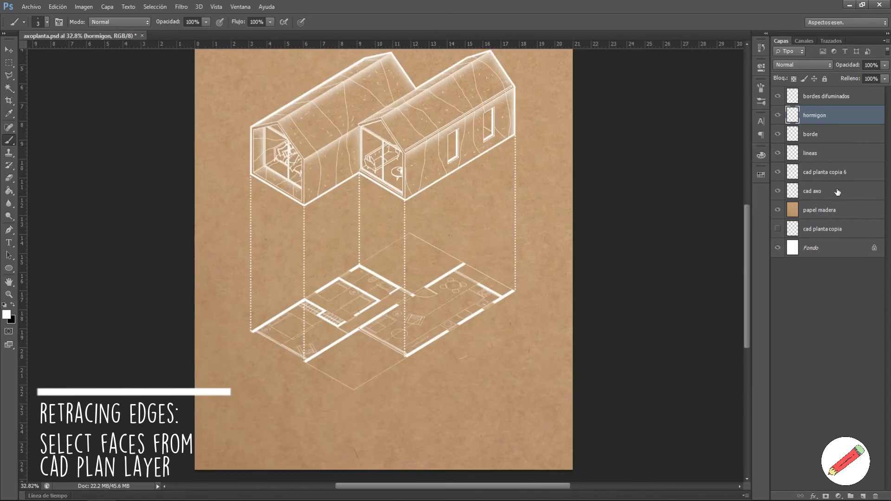
click(831, 172)
scroll(396, 327, up, 2)
key(w)
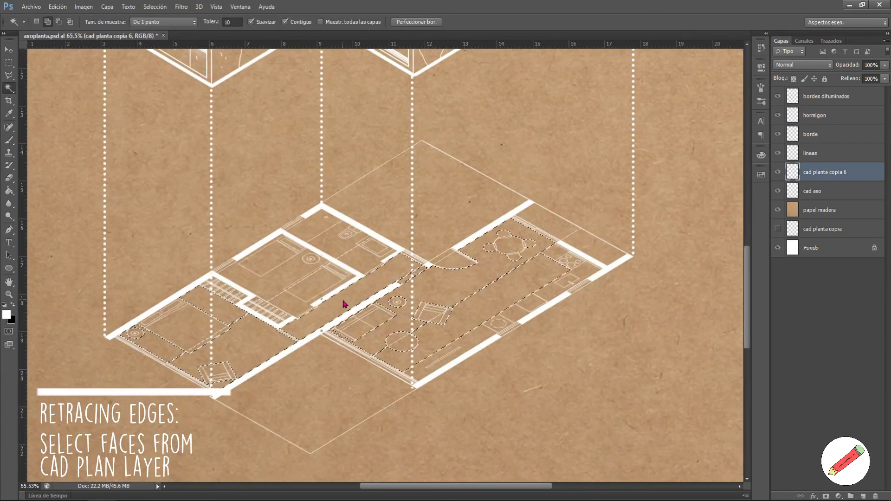
click(278, 283)
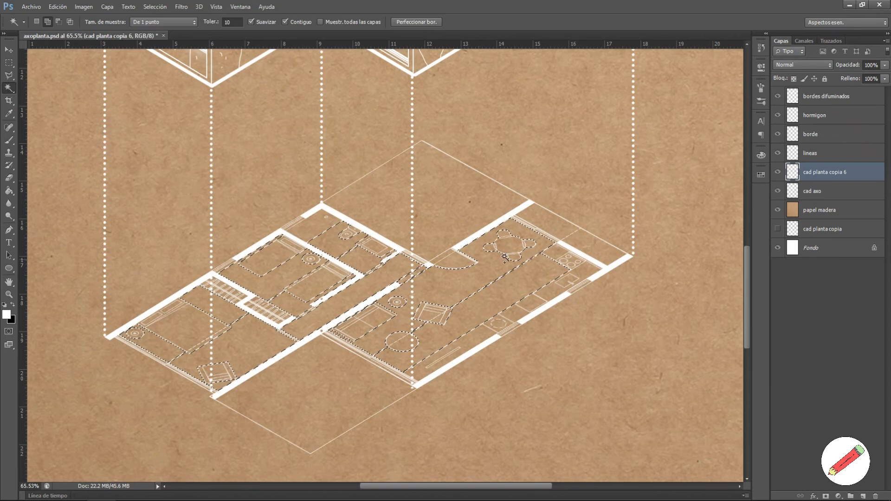
key(b)
click(827, 96)
right_click(288, 304)
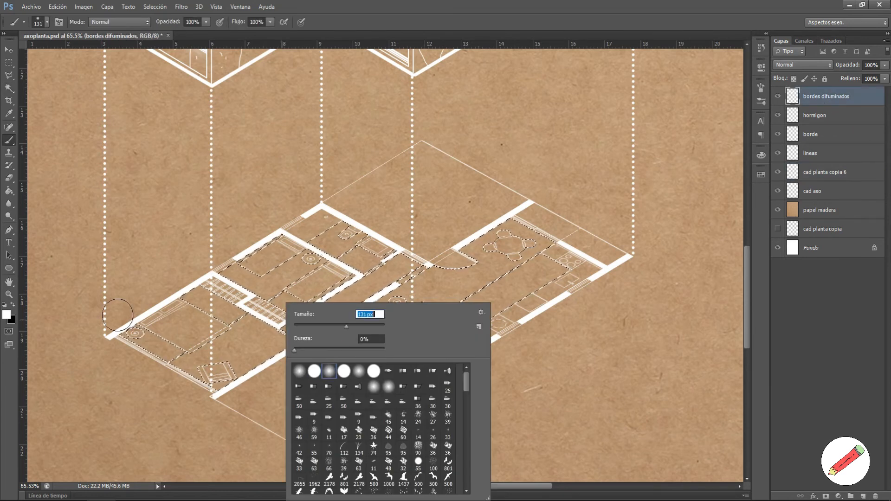
key(Escape)
scroll(99, 333, up, 2)
Step: Paint a soft white glow along the stair edge and the room edge, repainting it smaller
drag(263, 271, 304, 285)
key(e)
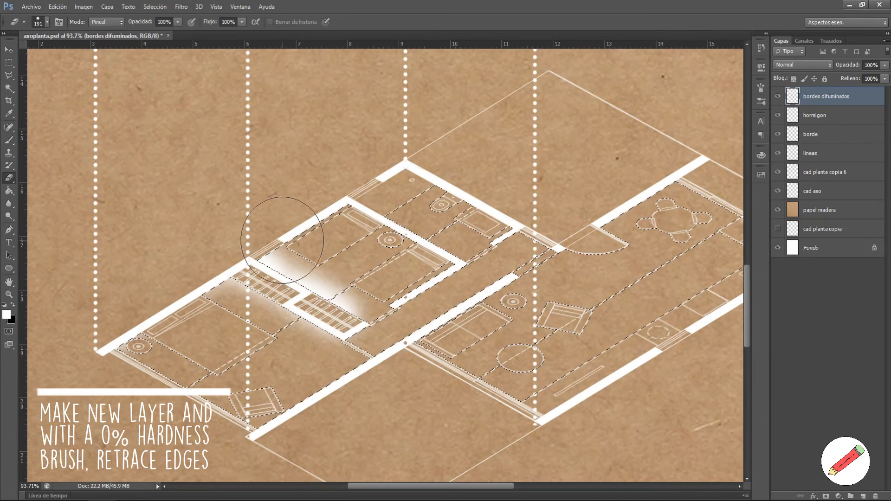
key(b)
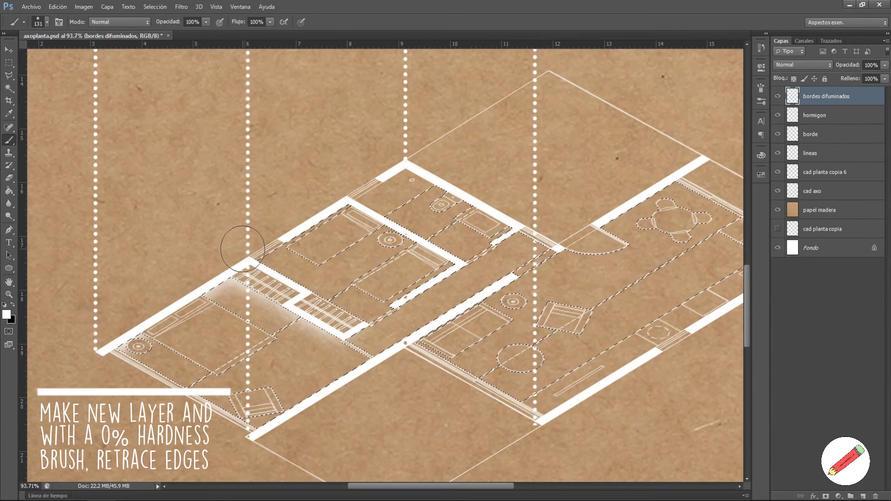
mouse_move(395, 212)
mouse_down()
mouse_move(459, 237)
mouse_move(452, 232)
mouse_move(467, 219)
mouse_up()
key(e)
key(b)
drag(403, 213, 450, 236)
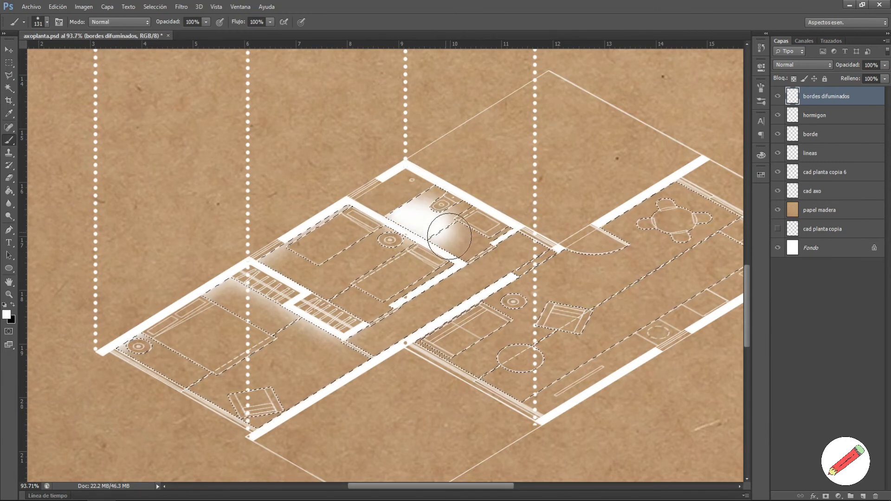
Step: Erase and repaint the glow over the upper room, then glow the dining room's upper wall
key(e)
drag(418, 183, 468, 216)
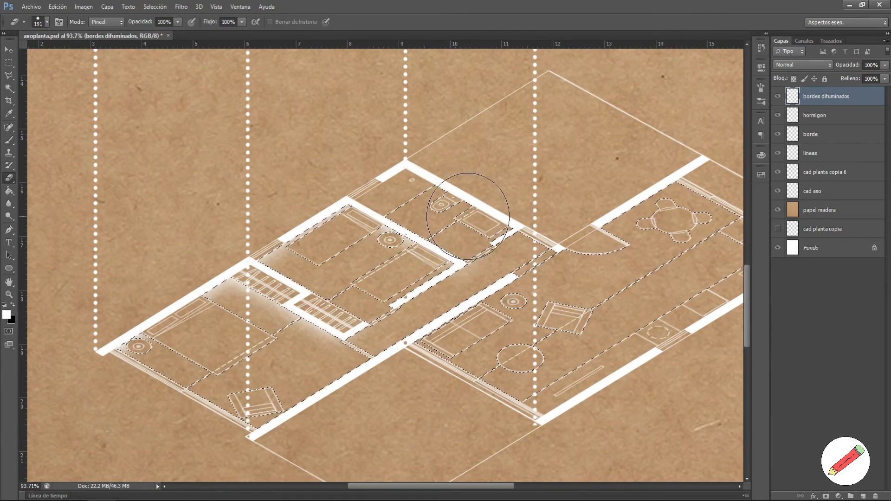
key(b)
mouse_move(370, 160)
mouse_down()
mouse_move(384, 198)
mouse_move(448, 170)
mouse_move(540, 219)
mouse_up()
scroll(539, 236, down, 5)
scroll(687, 219, up, 6)
mouse_move(462, 209)
mouse_down()
mouse_move(532, 176)
mouse_move(599, 204)
mouse_move(625, 247)
mouse_up()
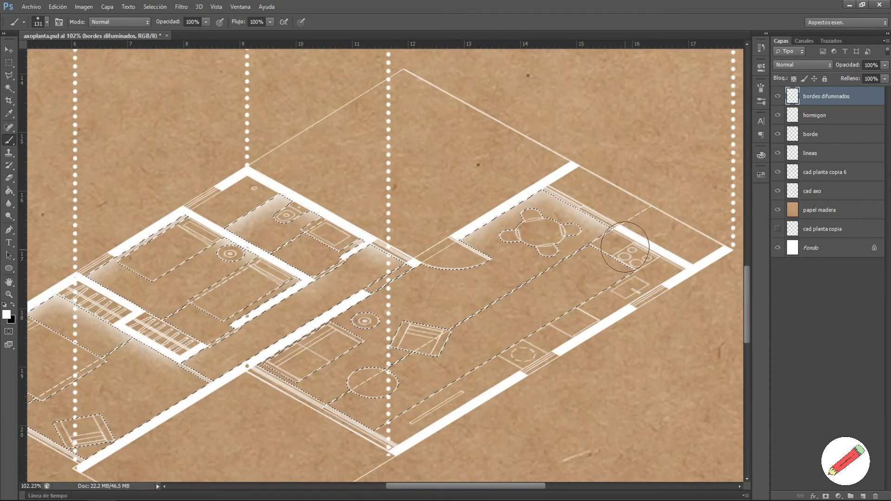
Step: Select the living room and corridor face and paint glow along the bathroom wall corner
key(ctrl+d)
key(w)
click(399, 309)
key(b)
scroll(204, 312, up, 1)
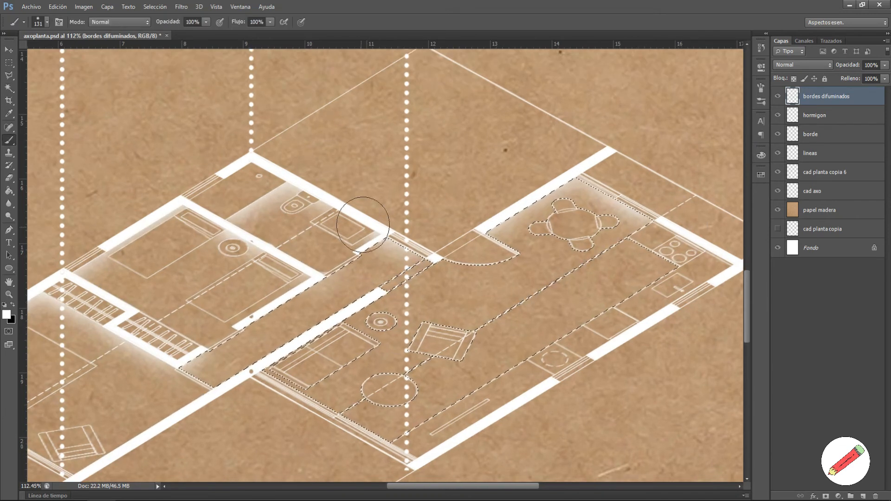
drag(363, 225, 387, 237)
Step: Subtract the corridor with a polygonal lasso, paint a straight glow along the living-room wall, deselect
key(l)
click(438, 263)
click(209, 397)
click(165, 364)
double_click(430, 202)
key(b)
click(252, 350)
shift+click(480, 210)
key(ctrl+d)
scroll(462, 313, down, 10)
drag(462, 314, 409, 348)
Step: Save the document and set the brush size to 3 px
scroll(380, 393, up, 3)
key(ctrl+s)
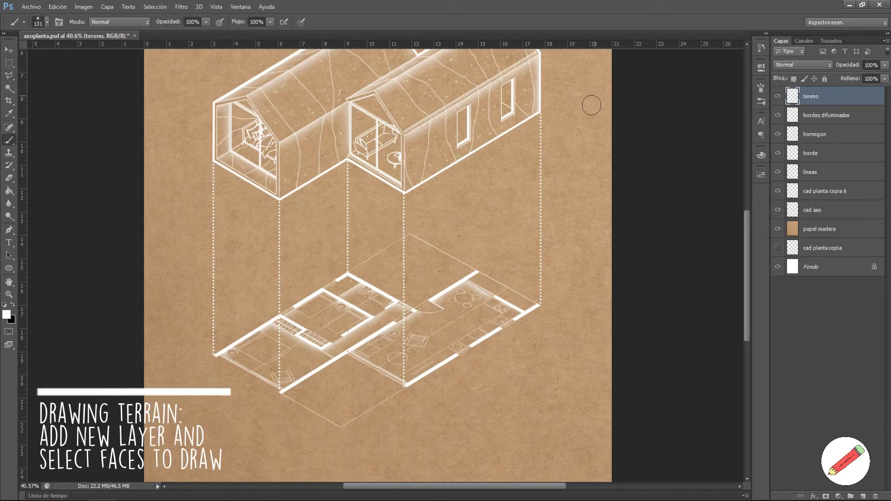
right_click(474, 315)
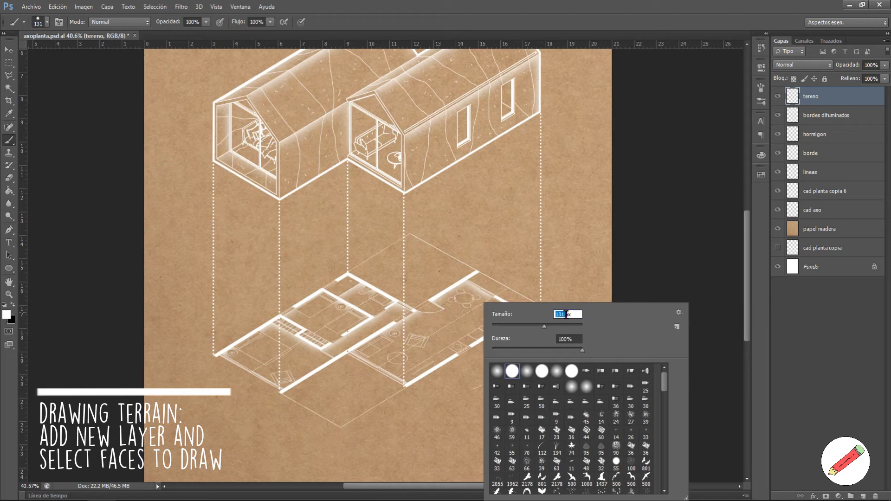
text(3)
key(Return)
Step: Fit the sheet in view and draw three white contour lines across the lower paper
scroll(549, 291, down, 3)
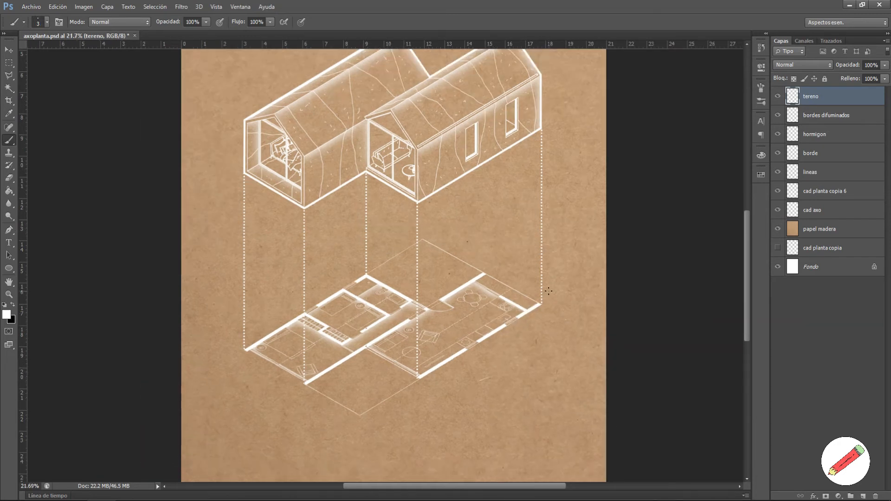
scroll(320, 409, up, 3)
scroll(310, 392, down, 4)
scroll(318, 418, up, 1)
key(ctrl+0)
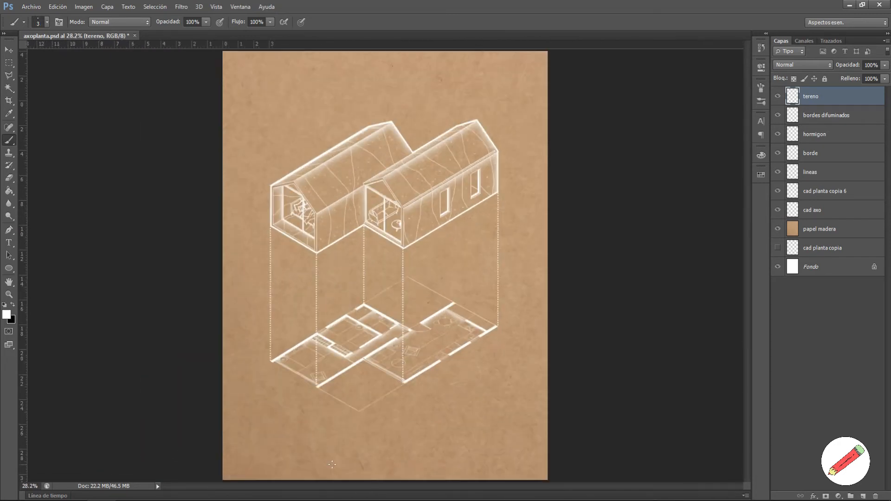
scroll(332, 464, up, 1)
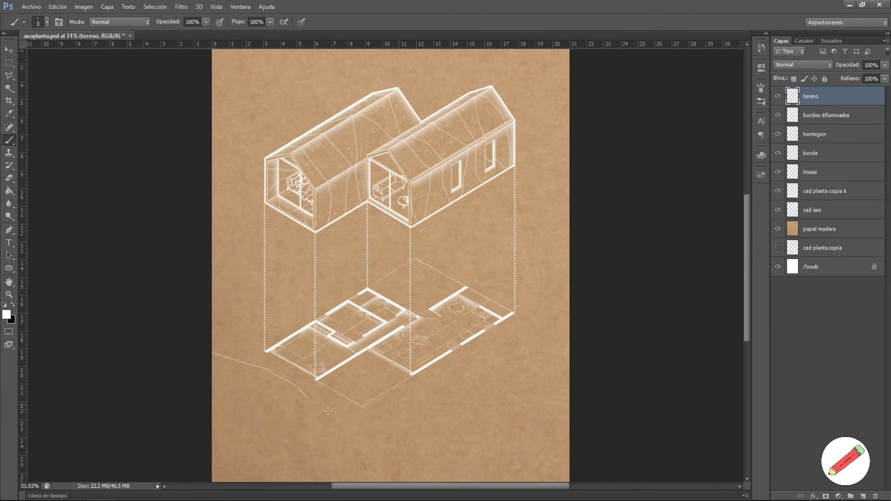
drag(328, 411, 572, 448)
key(ctrl+0)
mouse_move(224, 391)
mouse_down()
mouse_move(343, 440)
mouse_move(489, 455)
mouse_up()
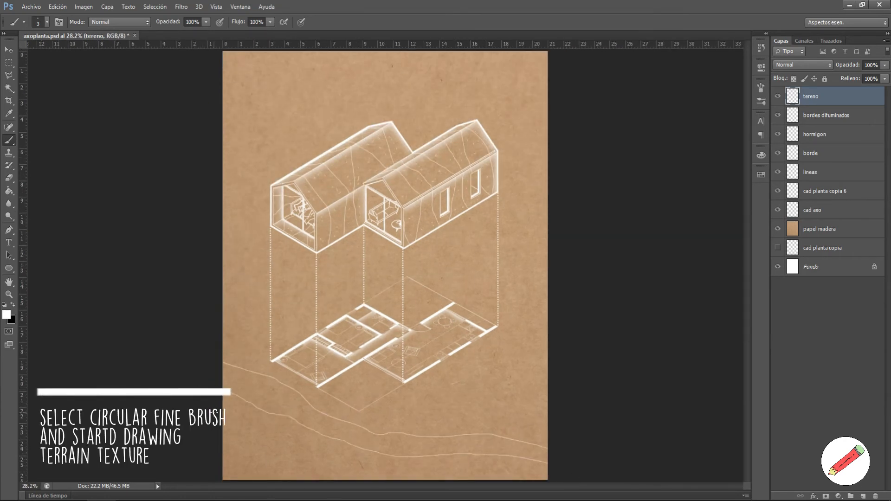
key(ctrl+minus)
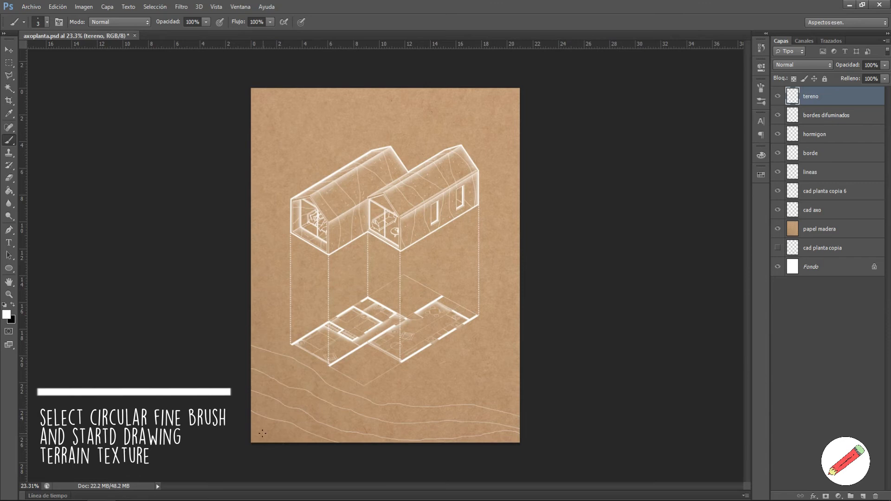
drag(249, 432, 275, 444)
Step: Draw a long terrain contour line across the plan, redoing it once
scroll(445, 351, up, 5)
mouse_move(130, 278)
mouse_down()
mouse_move(167, 278)
mouse_move(284, 260)
mouse_move(373, 229)
mouse_move(526, 264)
mouse_up()
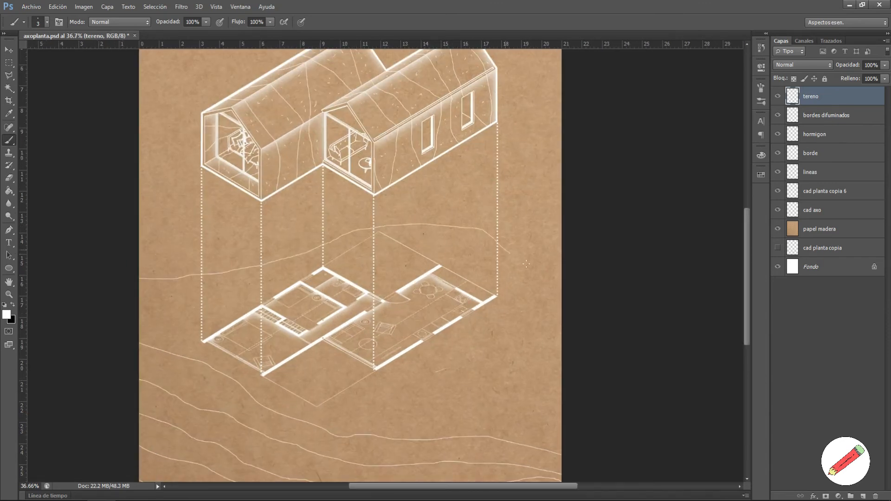
key(ctrl+z)
mouse_move(135, 278)
mouse_down()
mouse_move(377, 240)
mouse_move(456, 245)
mouse_move(510, 335)
mouse_up()
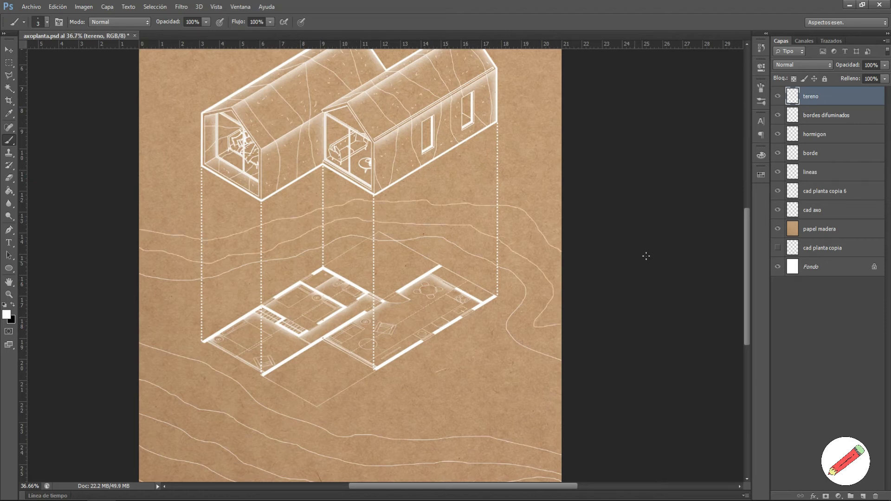
Step: Magic Wand-select the background around the house on cad axo, then return to tereno
scroll(646, 256, down, 5)
scroll(437, 170, up, 4)
key(w)
click(834, 212)
click(520, 186)
click(833, 98)
key(b)
Step: Paint three more contour lines across the upper and upper-left paper
scroll(469, 170, down, 3)
scroll(388, 269, up, 1)
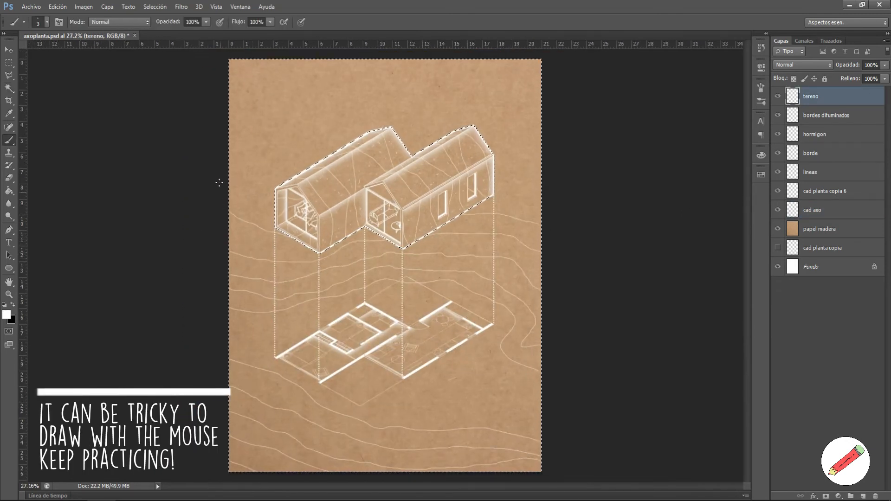
scroll(423, 263, down, 2)
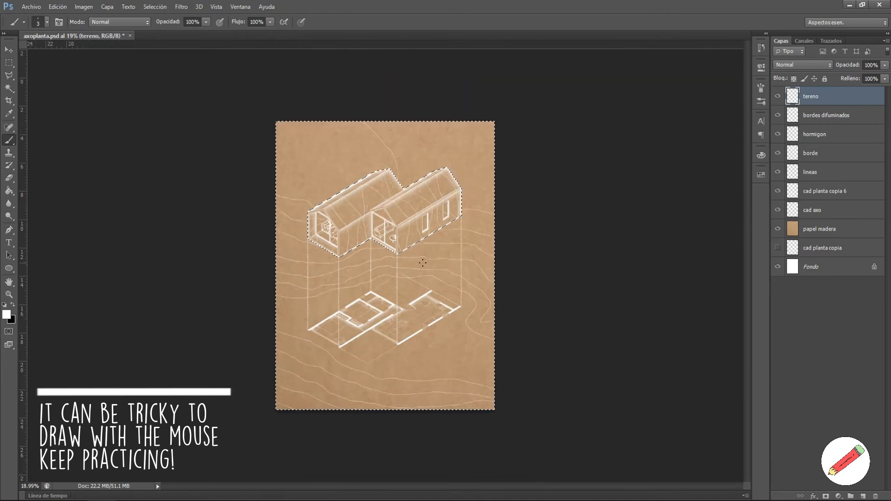
scroll(401, 204, up, 2)
drag(558, 117, 159, 89)
drag(192, 119, 297, 127)
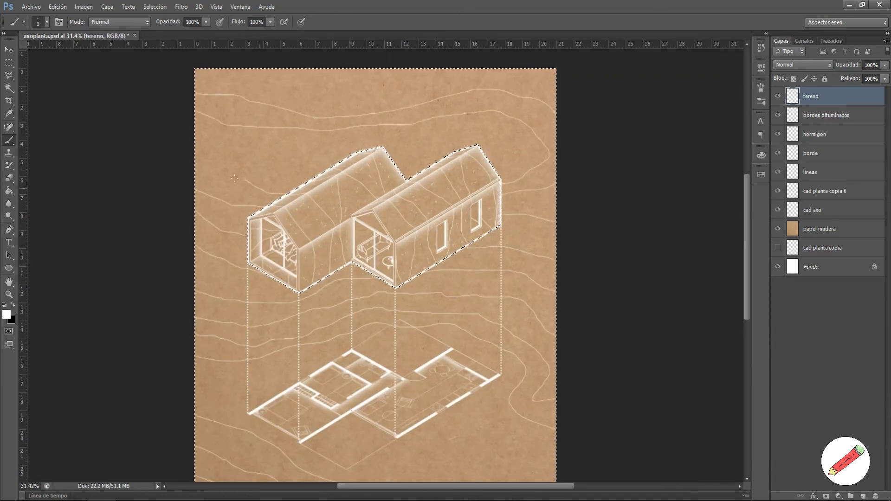
drag(218, 145, 329, 143)
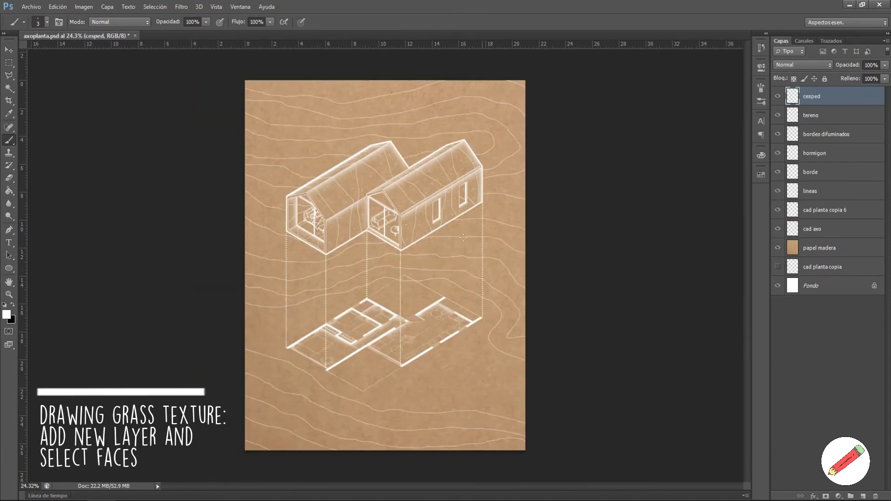
Step: Make the brush 8 px with 186% spacing, scattering and shape dynamics turned on
right_click(420, 303)
click(494, 317)
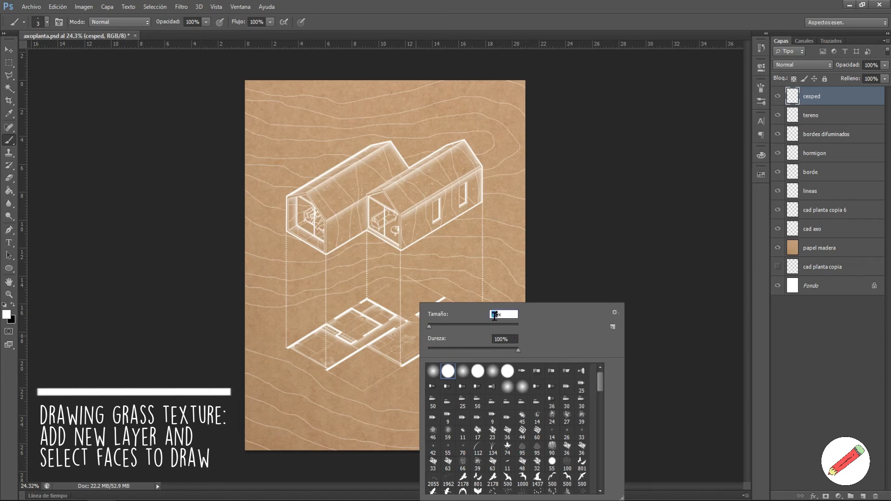
text(8)
key(Return)
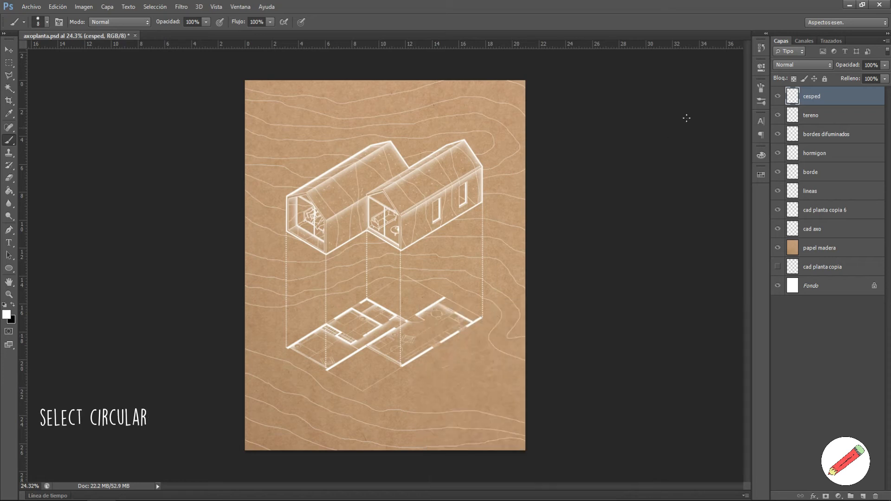
key(F5)
drag(638, 268, 713, 265)
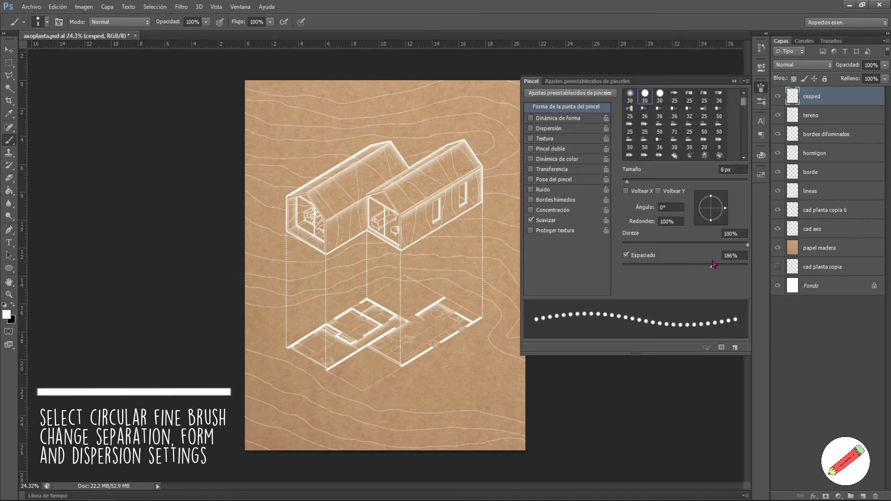
click(557, 129)
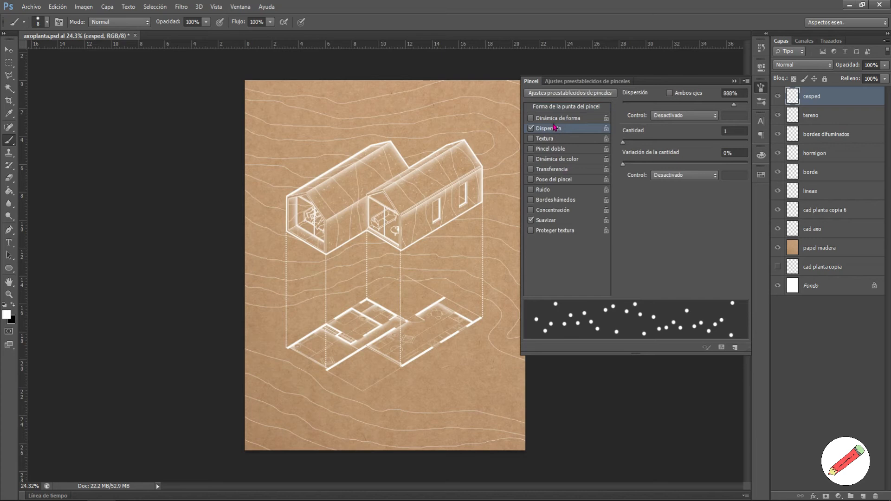
click(559, 119)
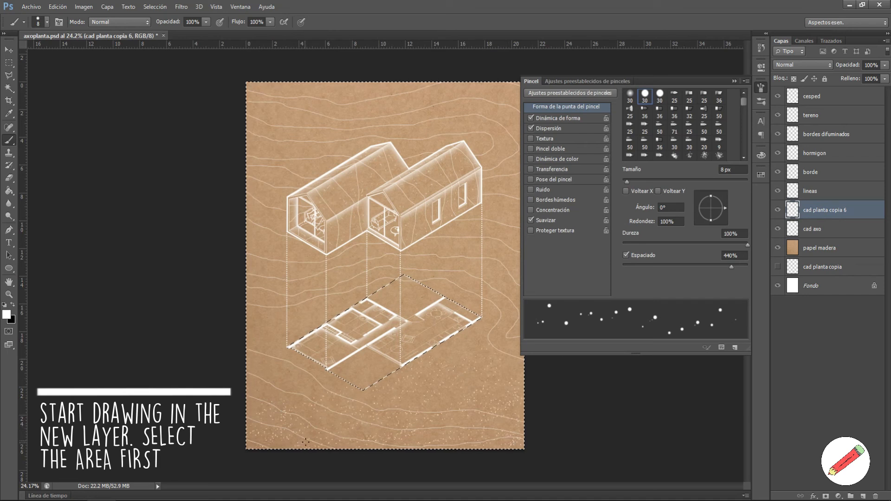
Step: Scatter white grass dots around the floor plan
click(735, 81)
scroll(422, 380, up, 3)
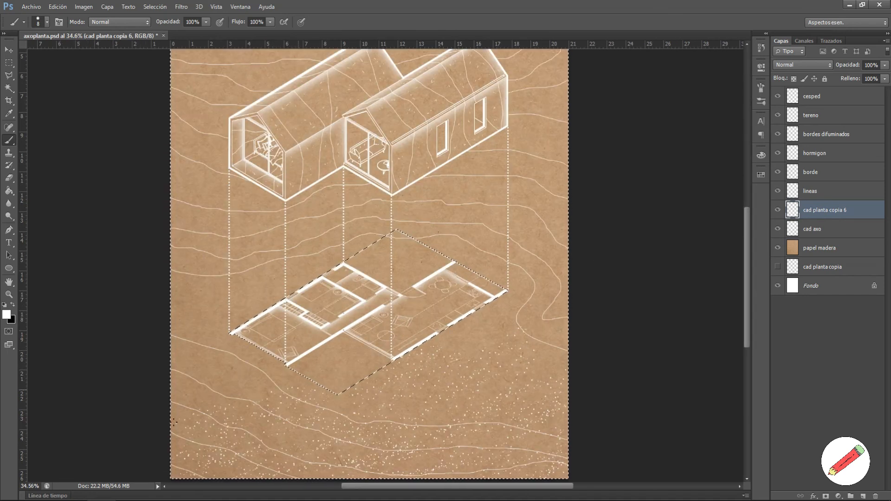
mouse_move(158, 360)
mouse_down()
mouse_move(195, 325)
mouse_move(339, 381)
mouse_move(471, 317)
mouse_up()
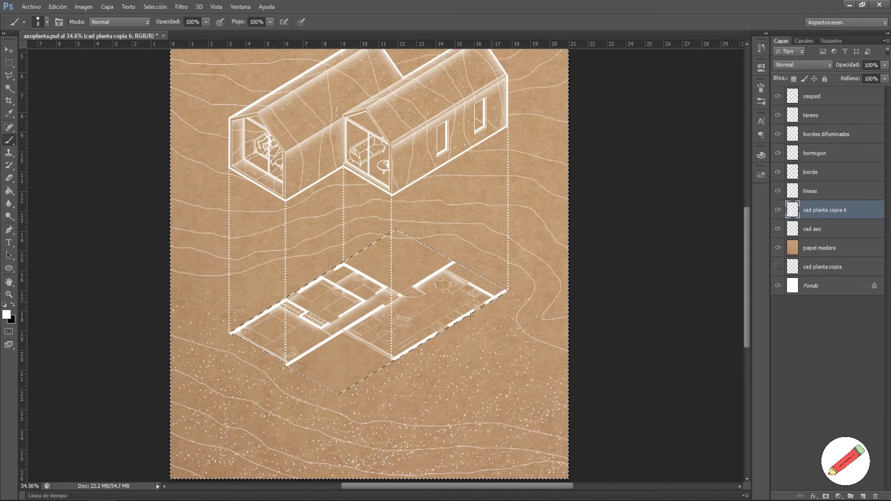
scroll(532, 453, down, 1)
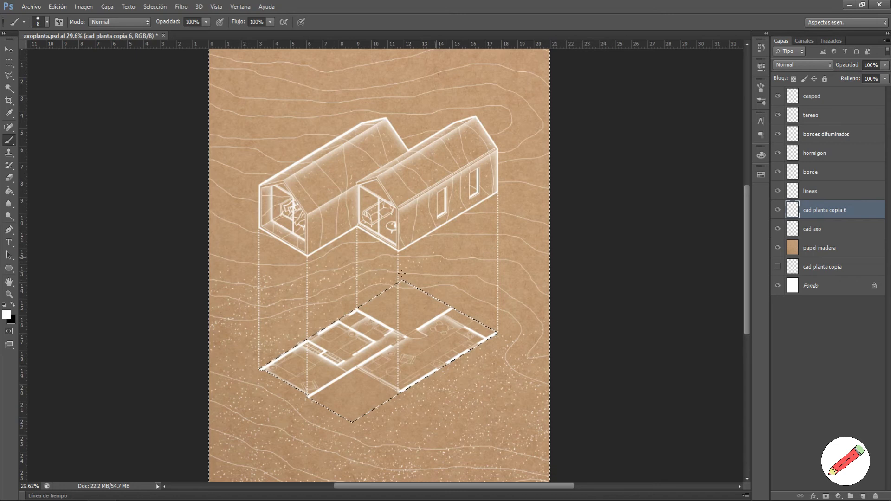
scroll(527, 378, down, 1)
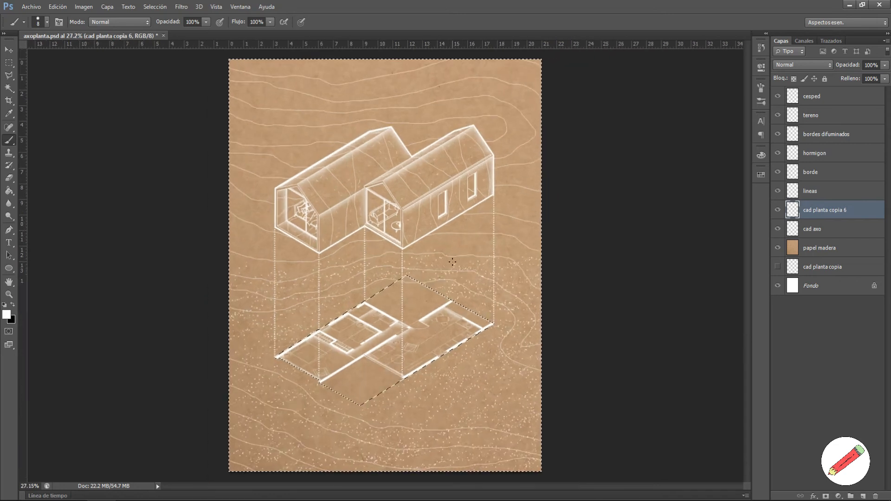
Step: Deselect, Magic Wand-select the house area on cad axo, and return to cesped
key(ctrl+d)
key(w)
click(834, 232)
click(489, 131)
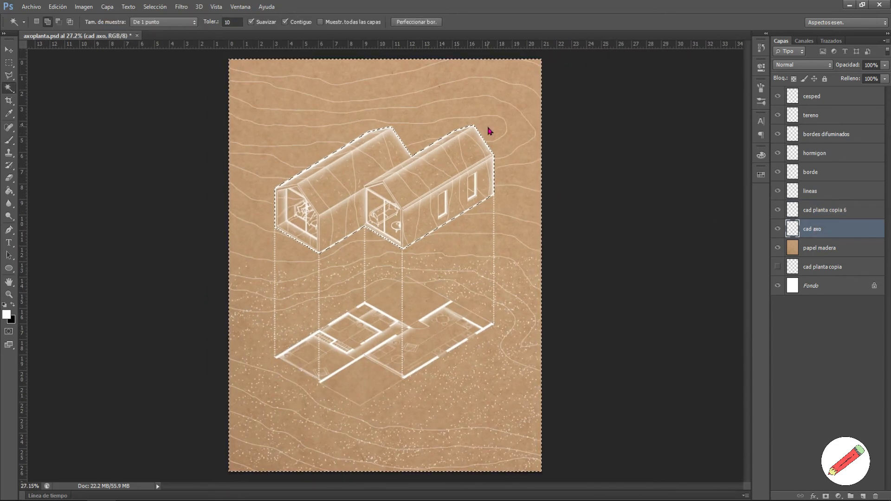
click(813, 97)
key(b)
scroll(315, 53, up, 2)
scroll(314, 53, up, 1)
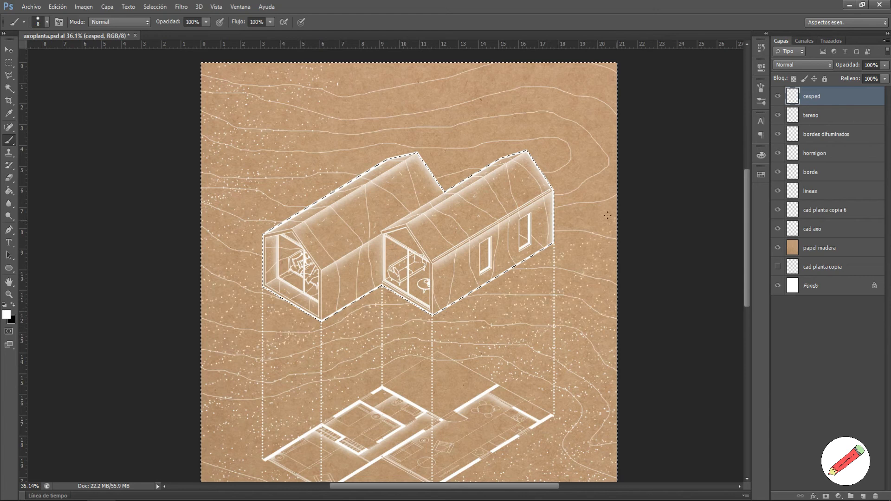
Step: Paint grass dots across the upper contours and clear the selection
drag(396, 75, 460, 111)
scroll(333, 246, down, 4)
scroll(430, 425, up, 1)
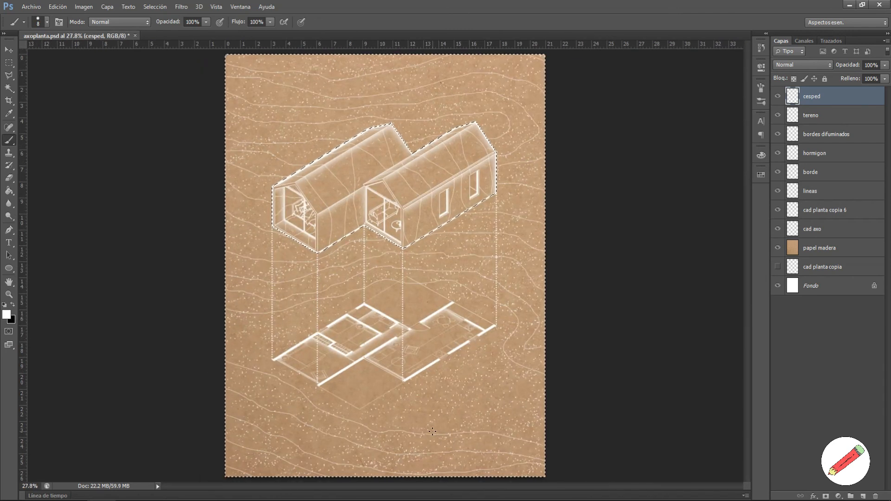
key(ctrl+d)
scroll(416, 327, down, 1)
scroll(420, 356, up, 2)
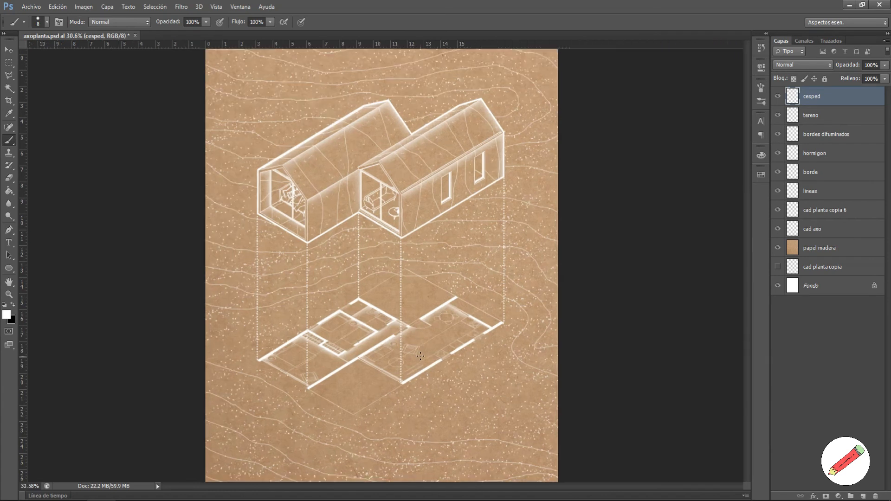
right_click(362, 303)
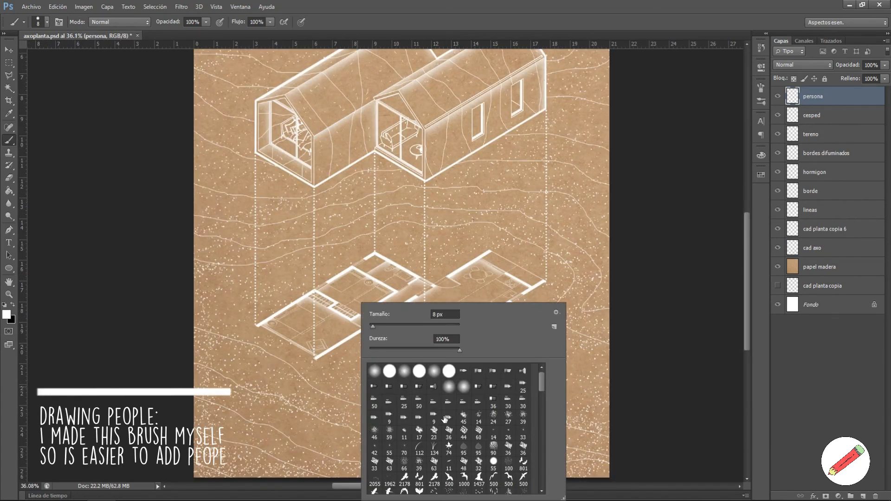
Step: Stamp a 182 px raised-arms figure below left of the plan
scroll(476, 465, down, 3)
scroll(476, 466, down, 8)
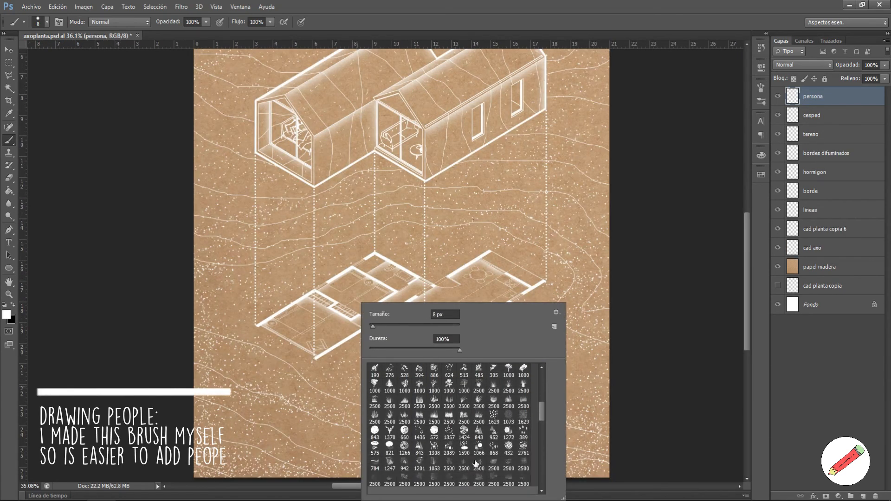
scroll(475, 462, down, 8)
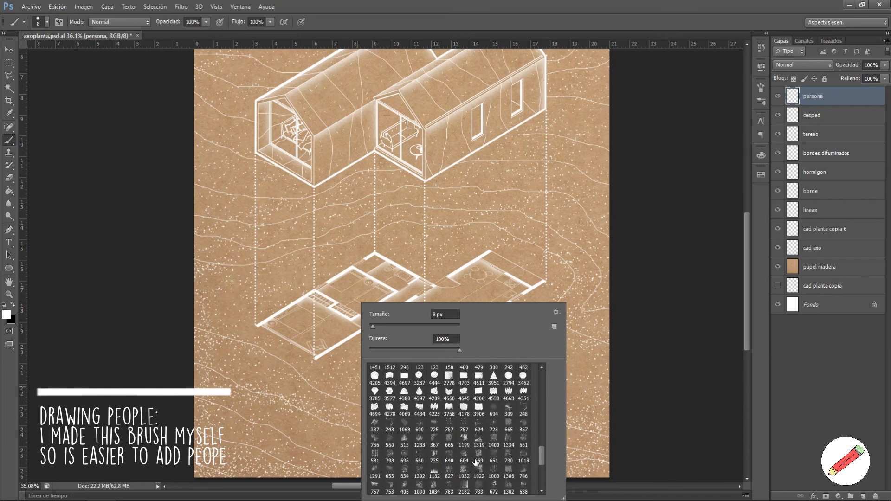
scroll(476, 462, down, 5)
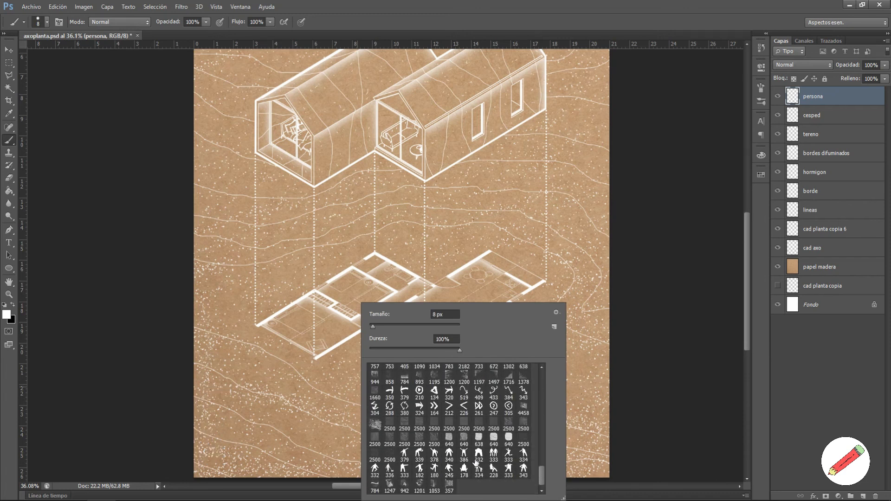
click(464, 452)
drag(439, 327, 435, 329)
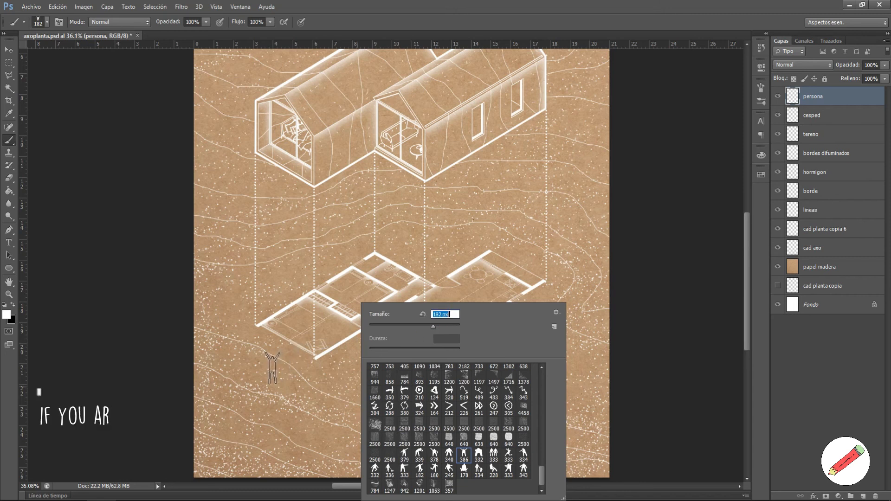
click(268, 371)
Step: Stamp a 149 px adult-with-child figure behind the plan
right_click(444, 384)
click(564, 473)
drag(523, 327, 512, 327)
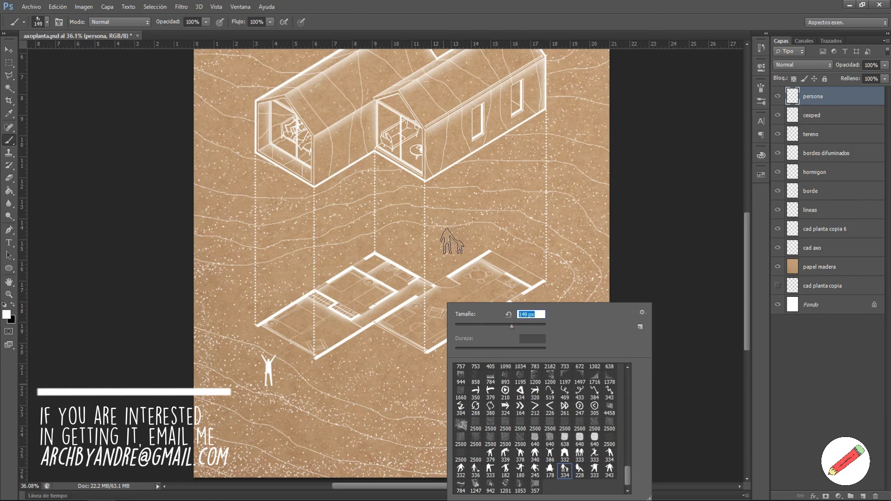
click(449, 238)
Step: Stamp a 187 px person walking a dog right of the plan
scroll(523, 374, up, 1)
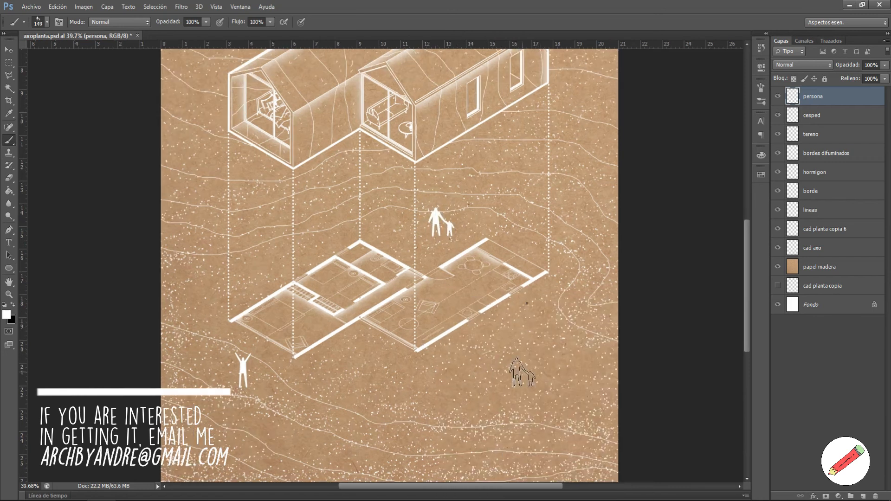
right_click(522, 374)
click(556, 470)
drag(602, 328, 595, 328)
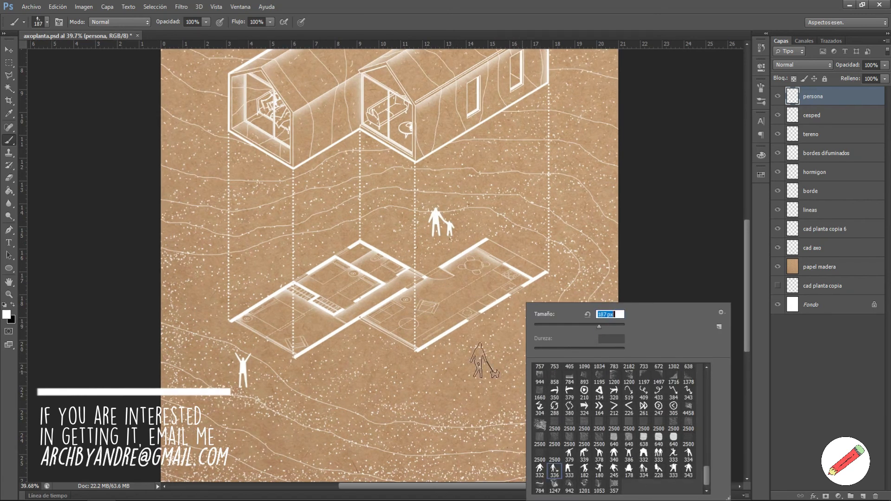
click(485, 351)
Step: Choose another standing-person figure brush at 180 px
right_click(484, 374)
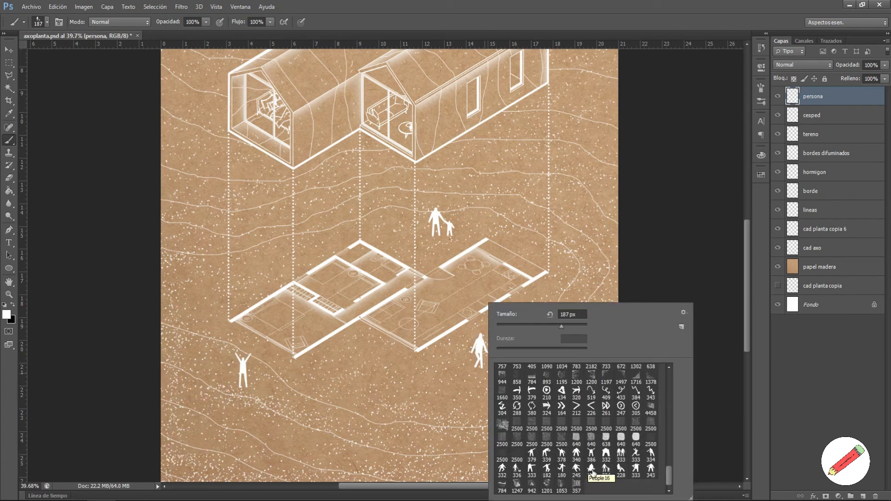
click(651, 470)
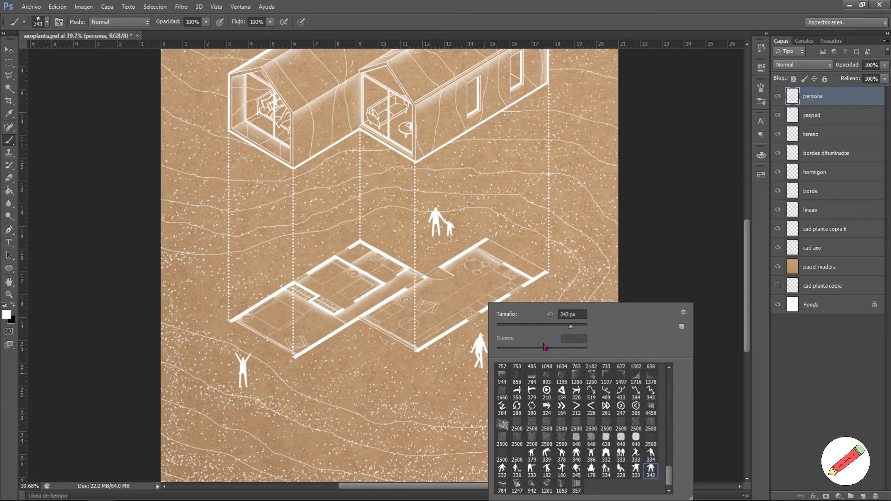
click(560, 327)
Step: Stamp a standing person beside the plan and move the tree below right of the plan
click(348, 329)
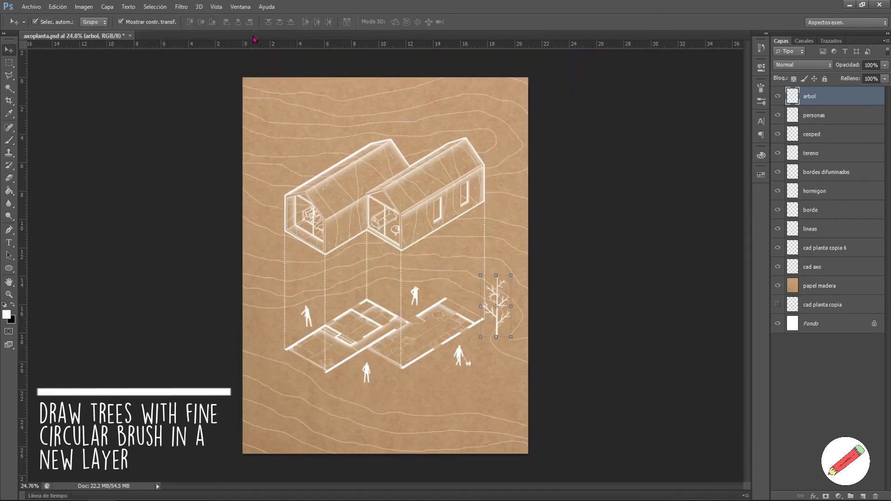
scroll(499, 330, up, 3)
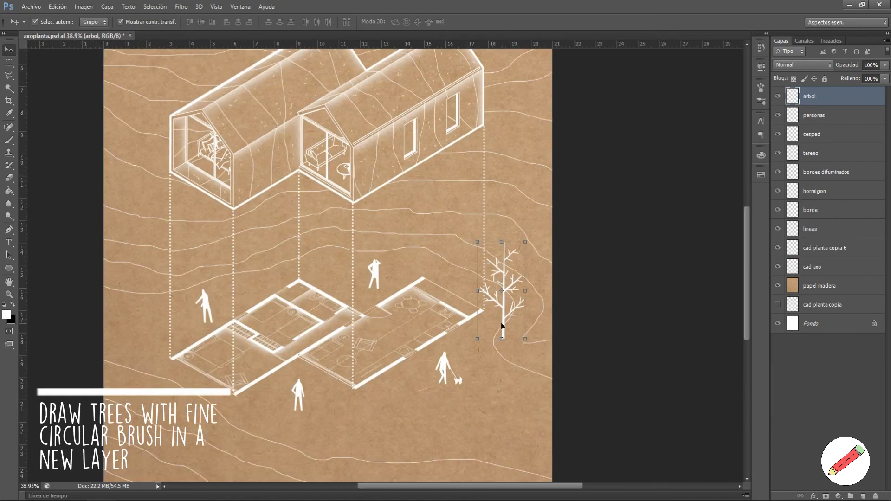
drag(504, 325, 494, 429)
scroll(495, 428, down, 2)
scroll(494, 426, up, 1)
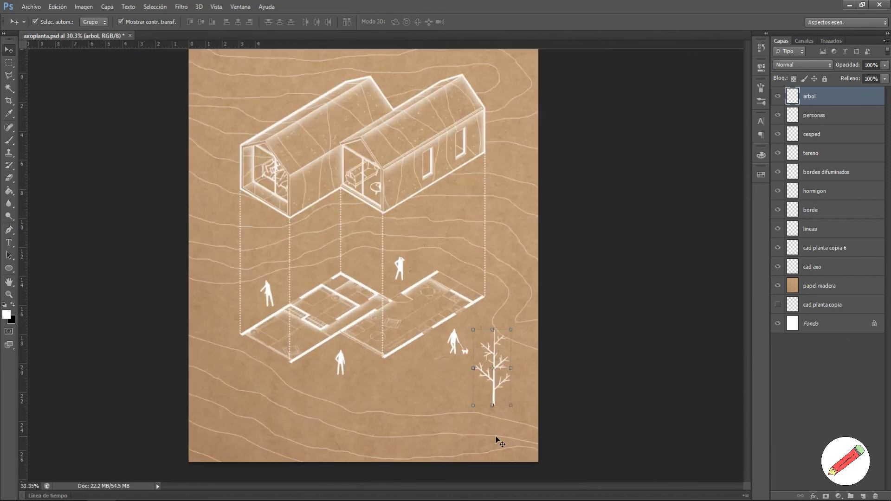
drag(494, 394, 472, 269)
Step: Duplicate the tree and position the copies to the left of the plan
scroll(506, 408, up, 1)
key(ctrl+j)
scroll(457, 440, down, 2)
scroll(464, 439, up, 1)
scroll(472, 274, down, 2)
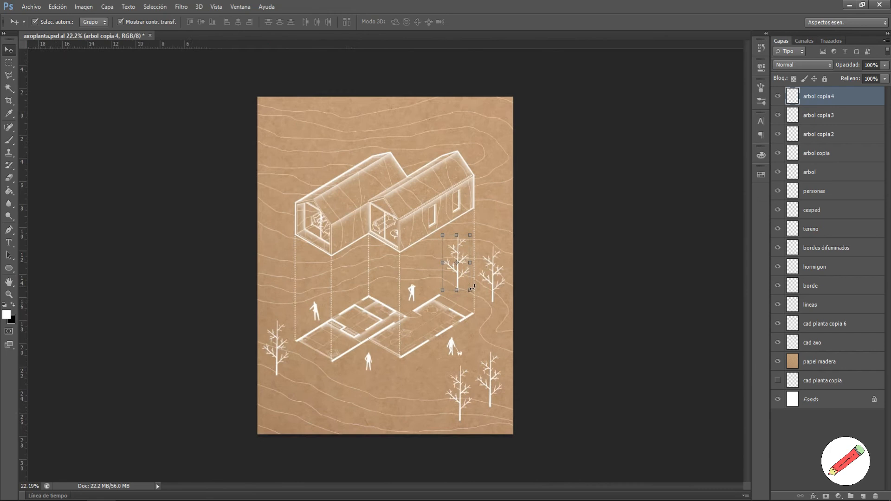
scroll(473, 279, up, 2)
drag(236, 400, 249, 432)
alt+drag(472, 288, 233, 363)
scroll(234, 362, down, 1)
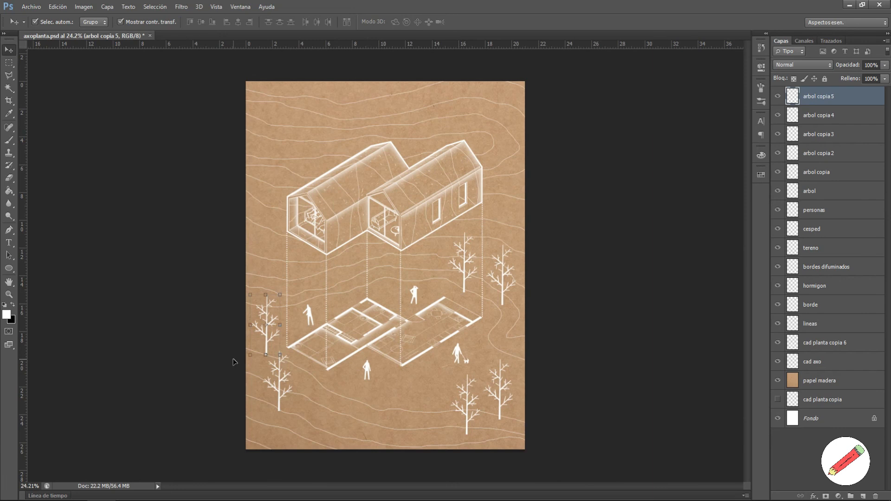